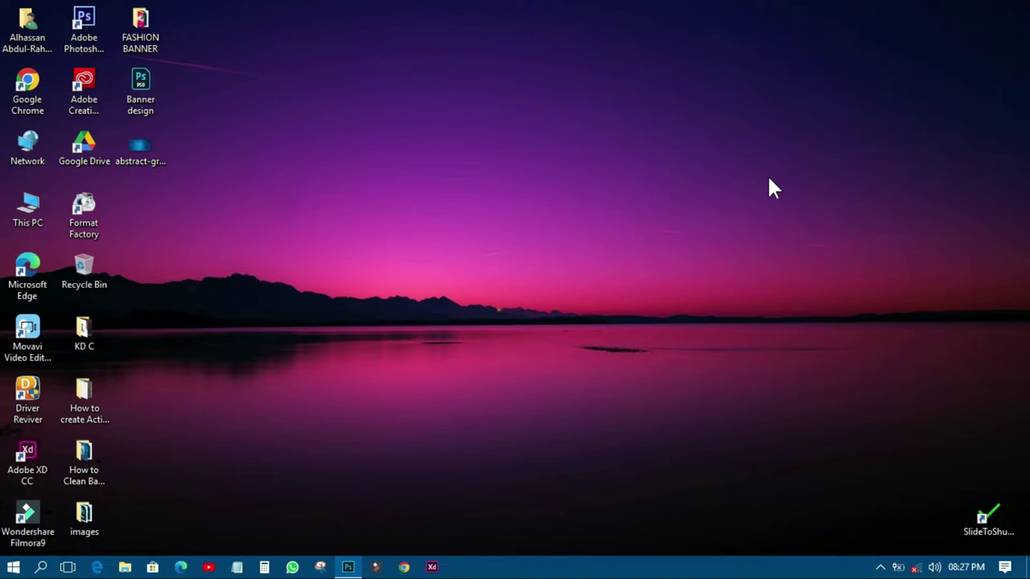
click(347, 564)
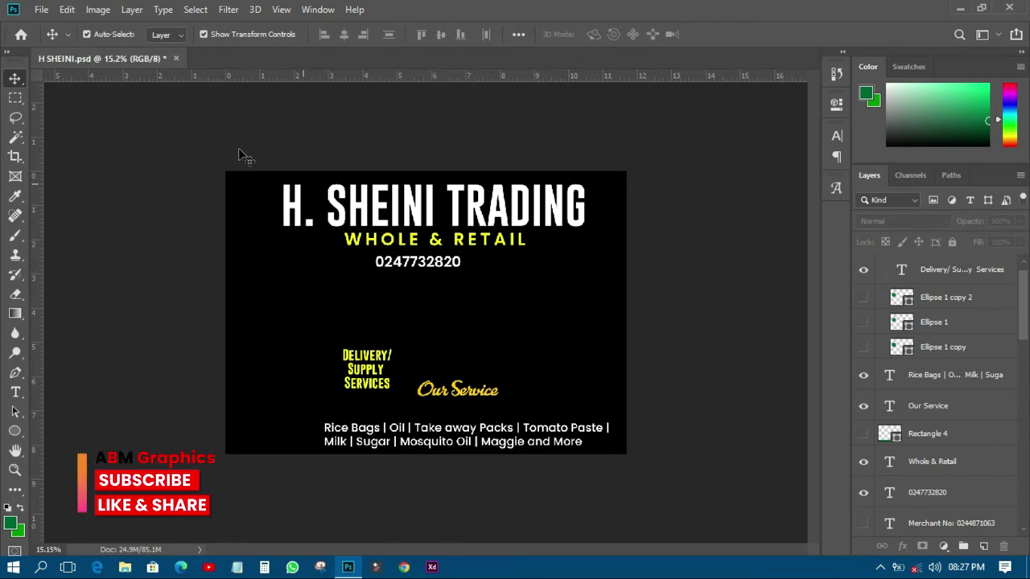
- Create a new International Paper A4 document (210×297 mm, 300 ppi) named 'h SHEINI ENTER'
click(45, 11)
click(53, 27)
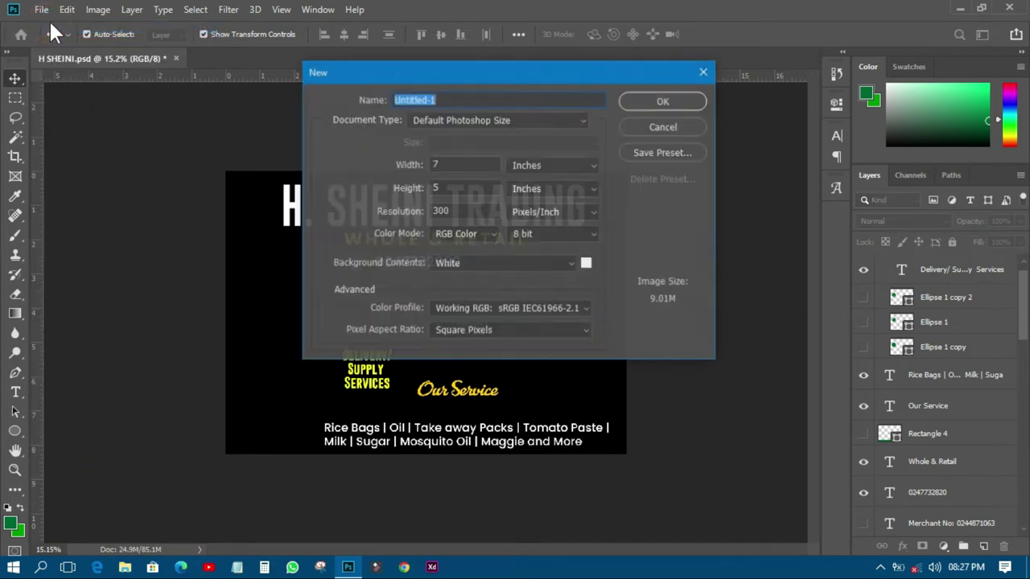
click(469, 117)
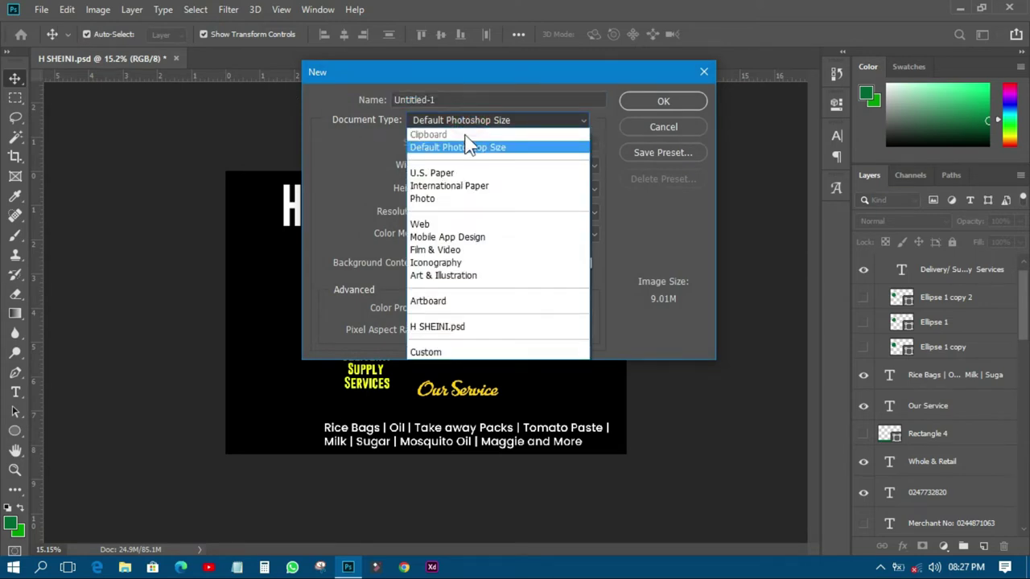
click(456, 186)
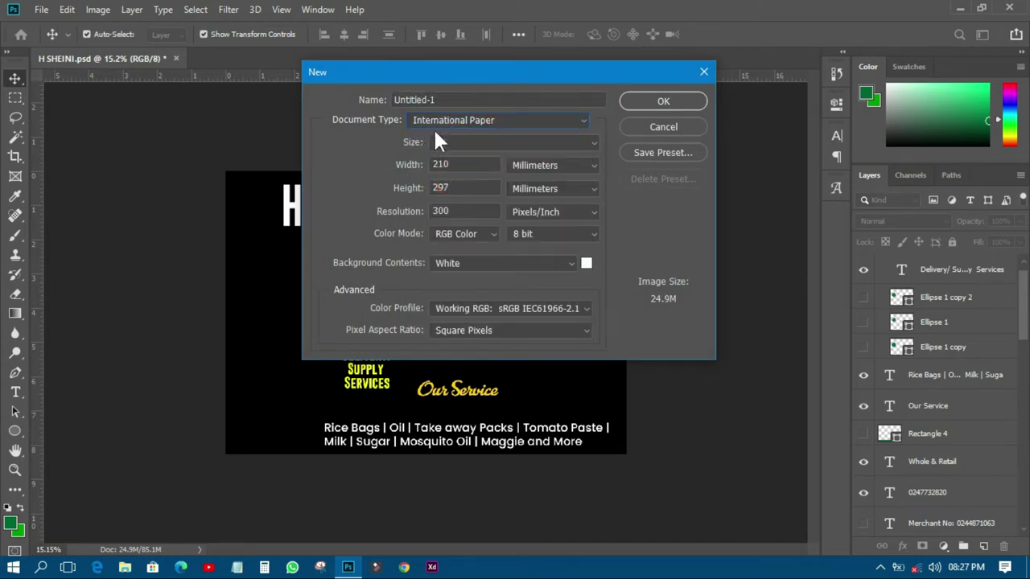
click(434, 122)
click(431, 186)
click(451, 143)
click(447, 157)
double_click(439, 100)
text(h)
key(Return)
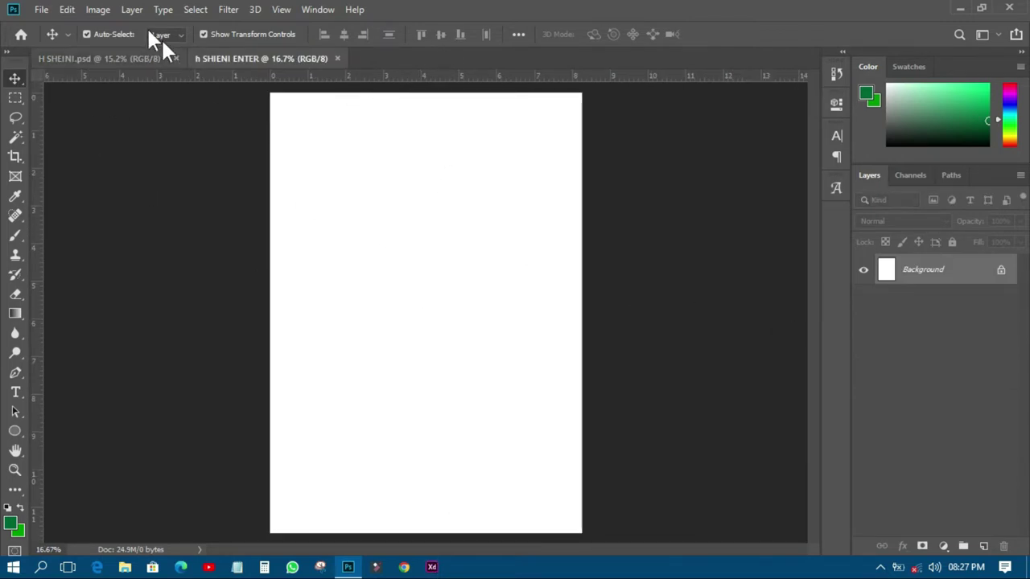
- Rotate the canvas 90° clockwise into landscape
click(97, 9)
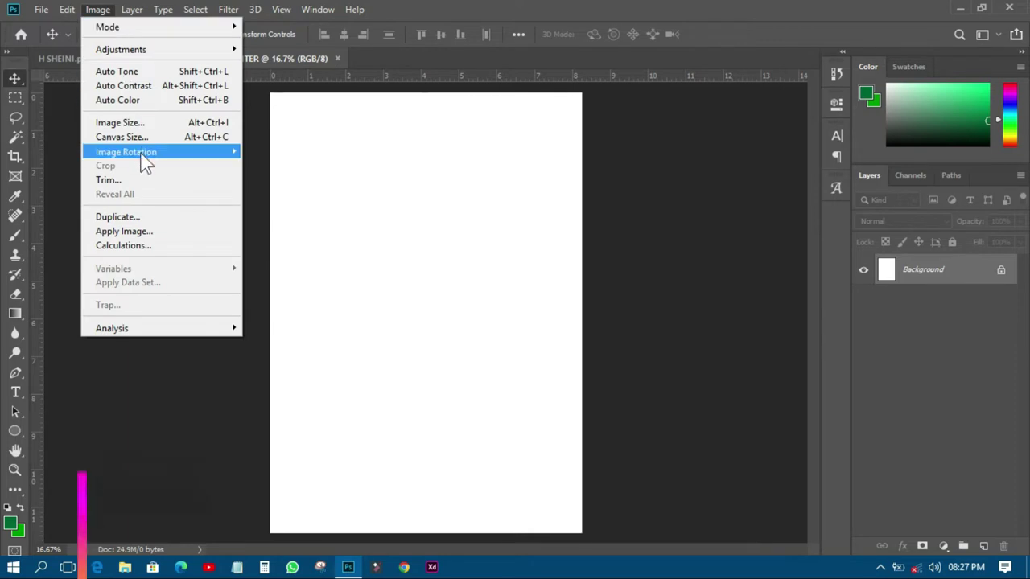
mouse_move(141, 155)
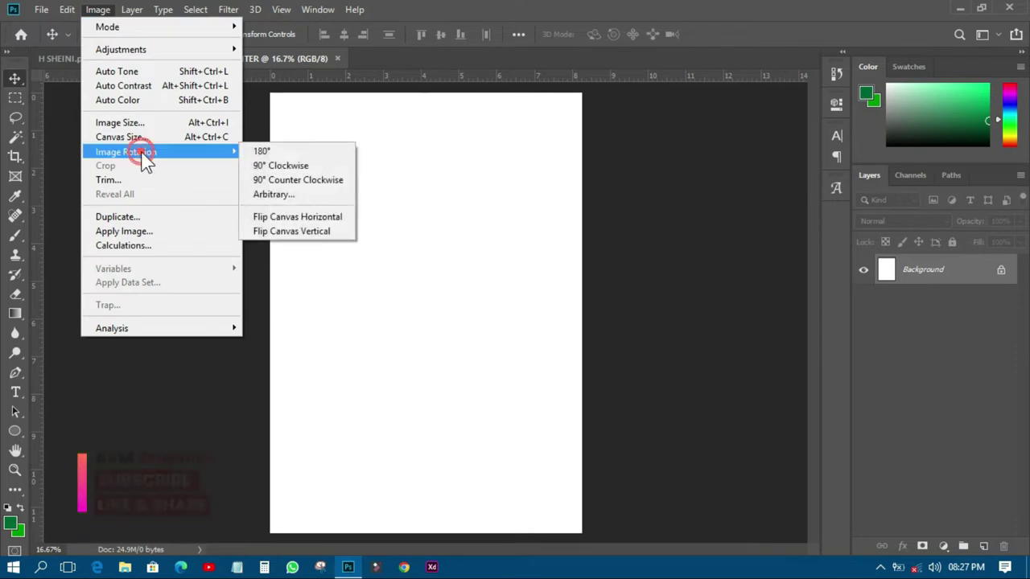
click(285, 166)
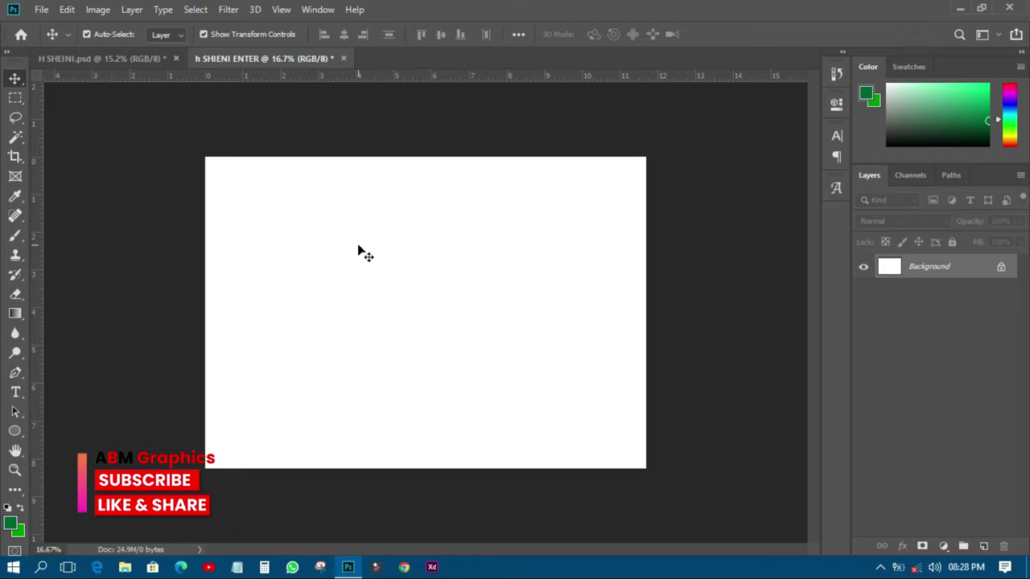
- Place the blue grunge texture image as a linked layer and move it to the canvas top
click(39, 5)
click(89, 305)
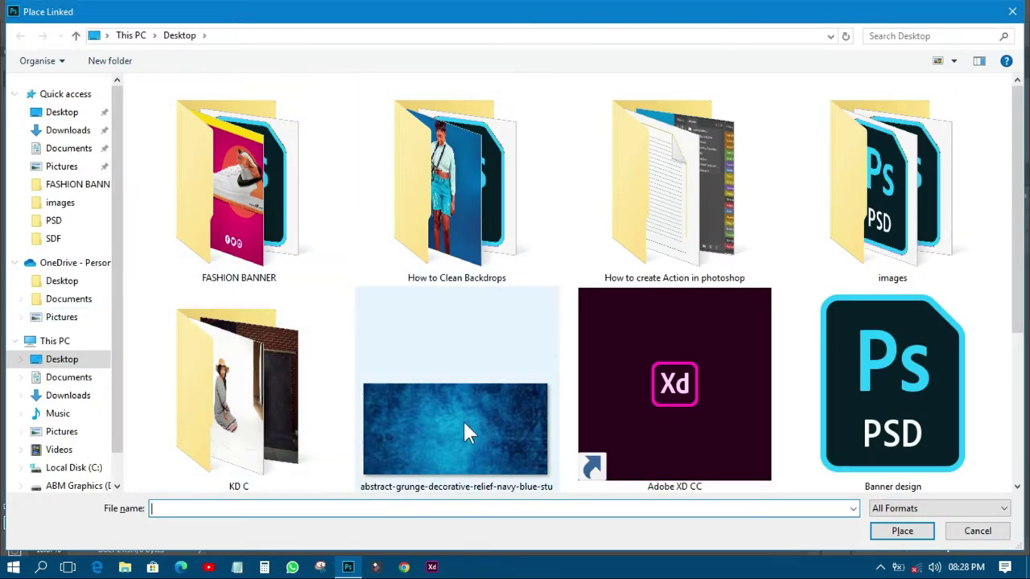
click(461, 417)
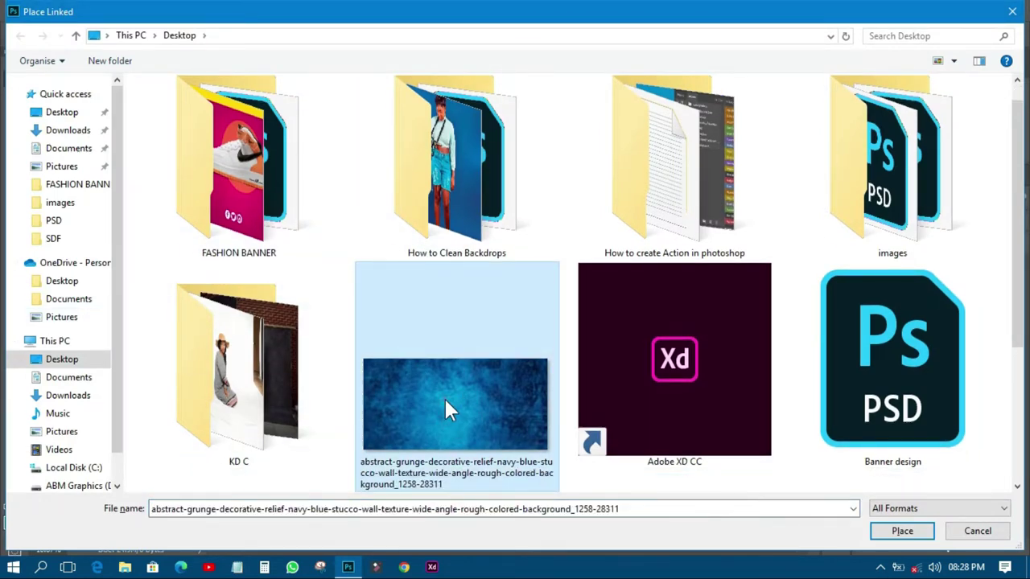
double_click(446, 405)
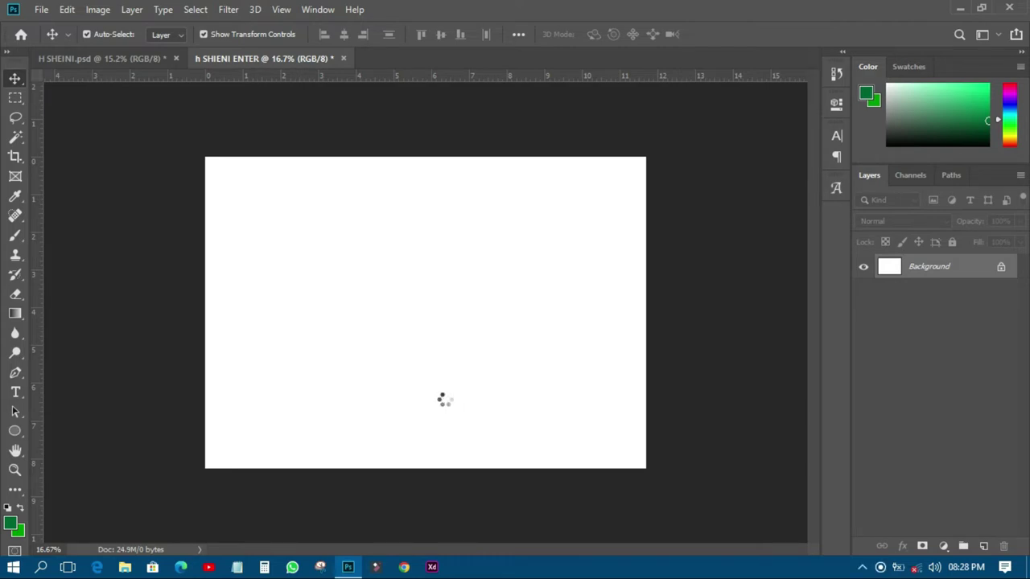
click(574, 34)
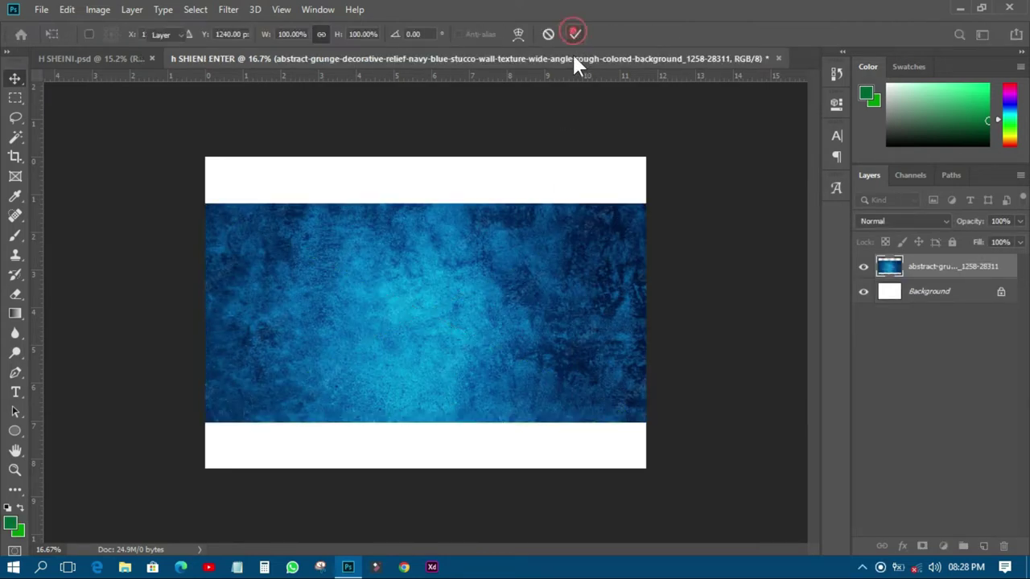
drag(459, 313, 456, 264)
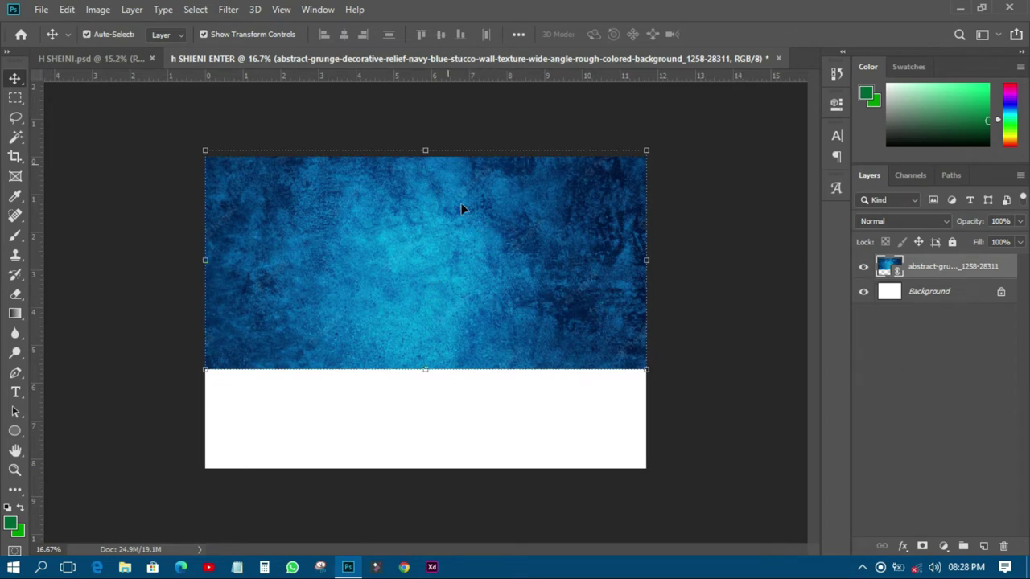
click(945, 546)
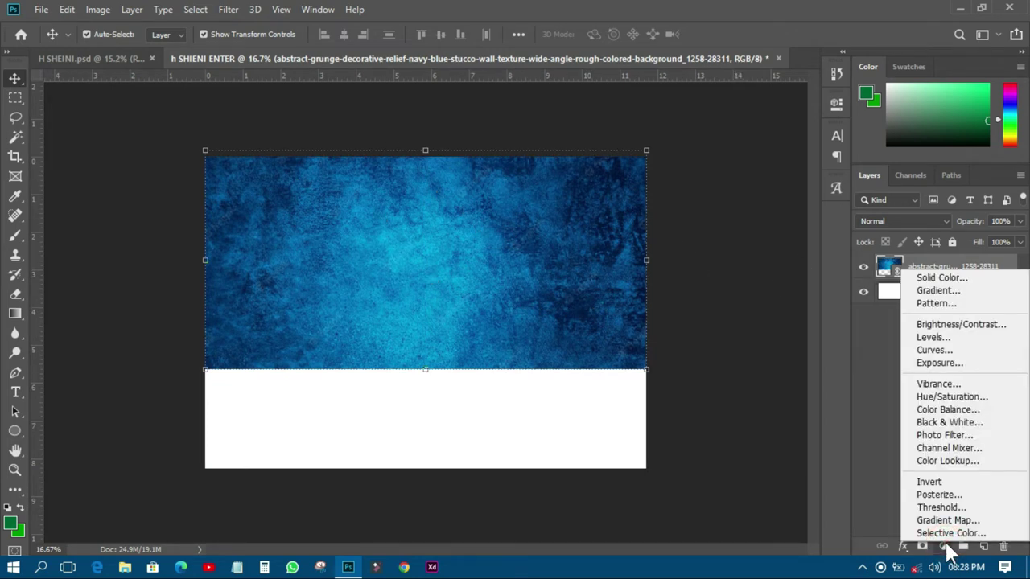
- Add a gradient fill layer using the green Foreground to Background preset
click(937, 290)
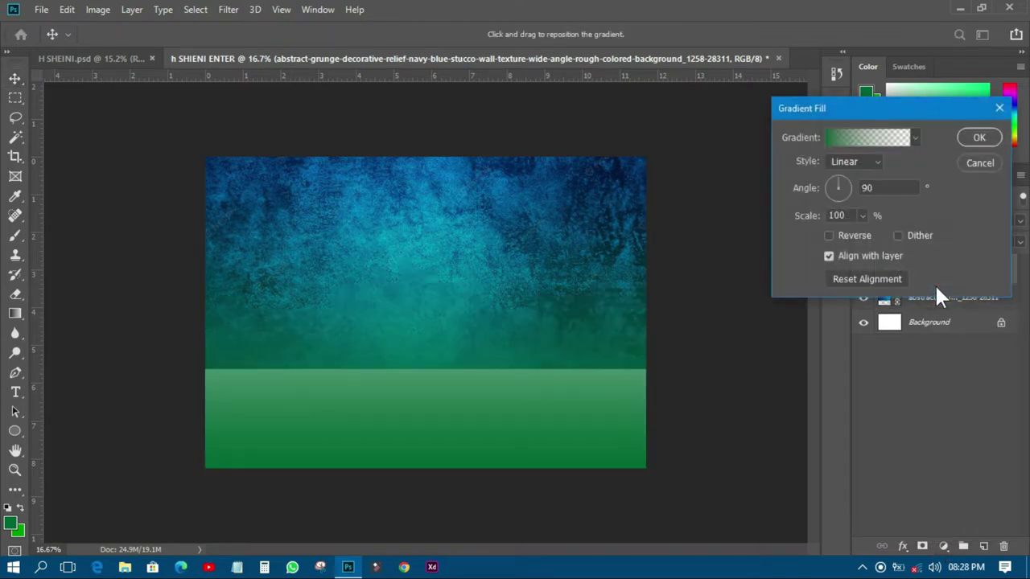
click(852, 138)
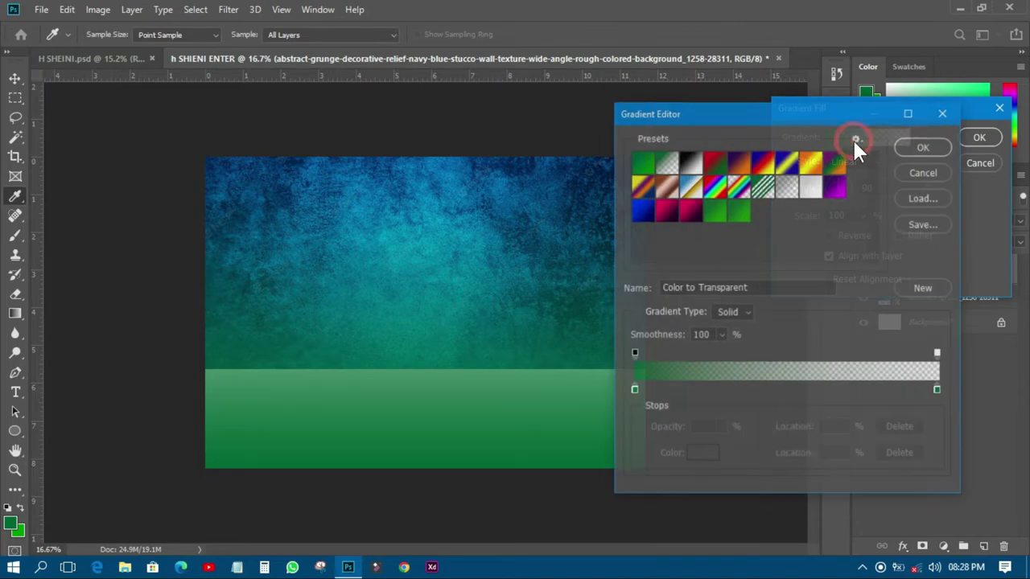
click(736, 211)
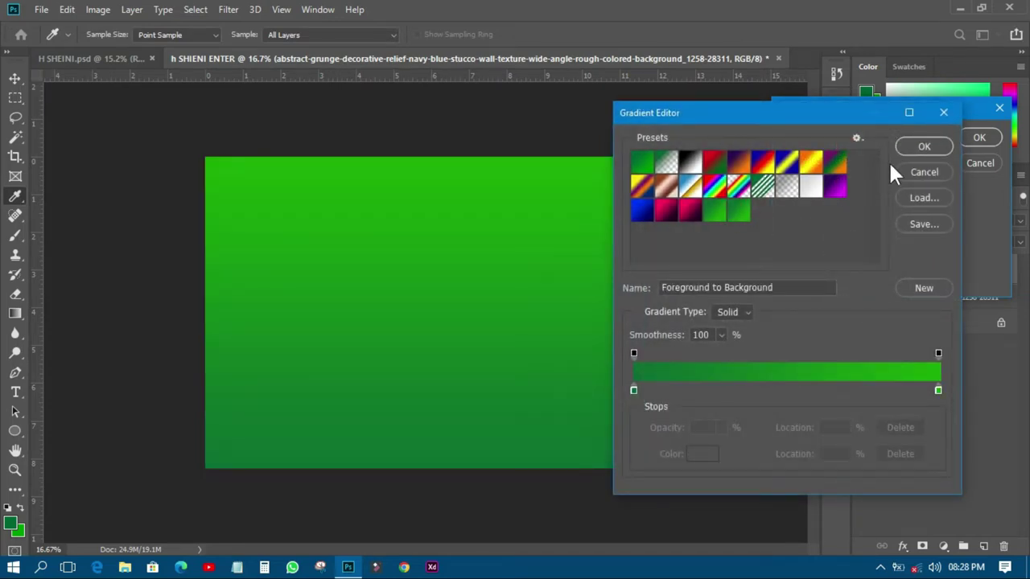
click(920, 145)
click(971, 138)
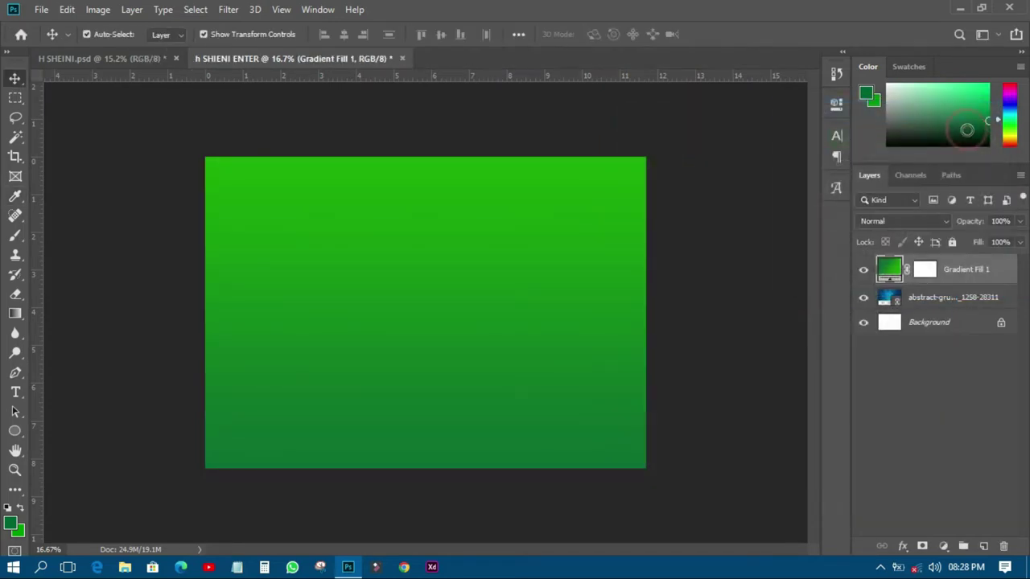
- Lower the gradient layer's opacity to about 84% so the texture shows through
click(899, 223)
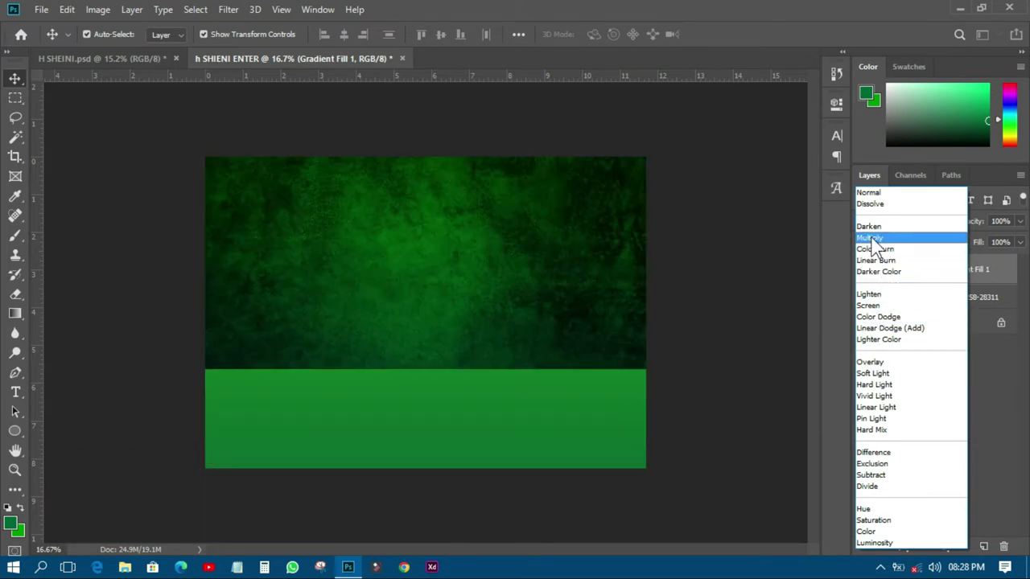
click(755, 235)
click(1018, 222)
drag(1018, 239, 1009, 251)
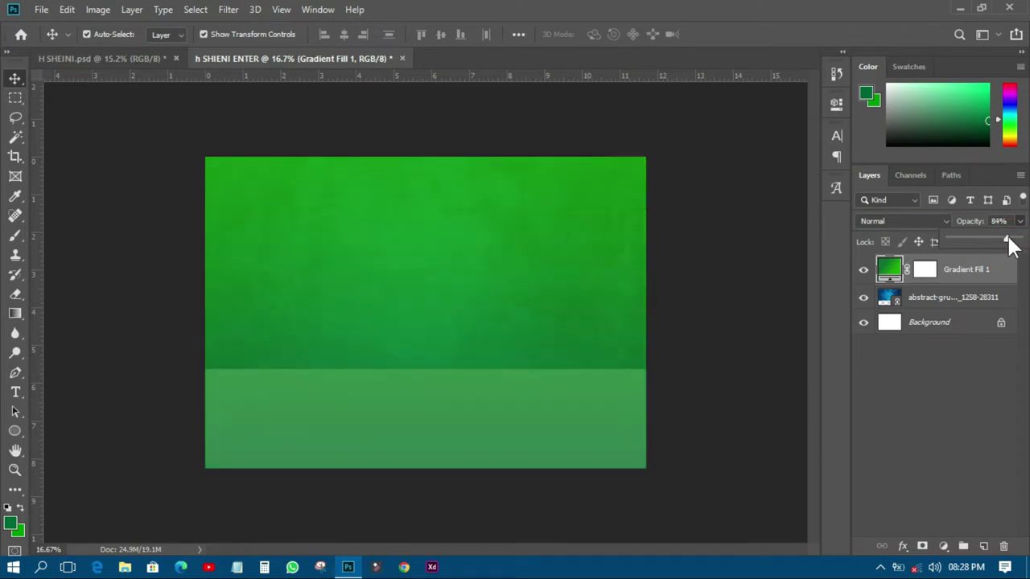
click(729, 248)
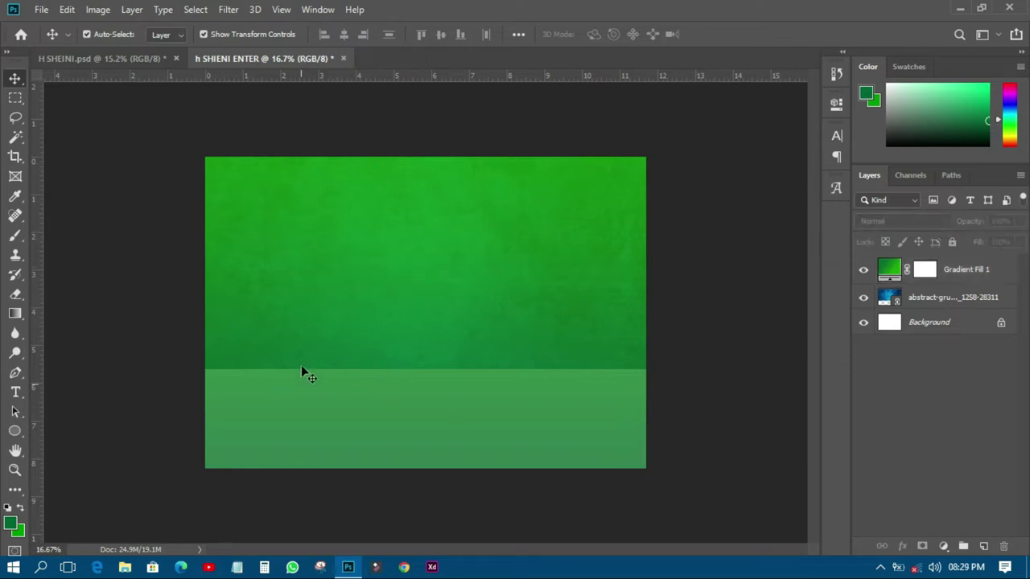
click(15, 430)
- Draw a rectangle over the lower canvas, fill it white (ffffff), and position it below the green
click(78, 432)
drag(181, 299, 761, 554)
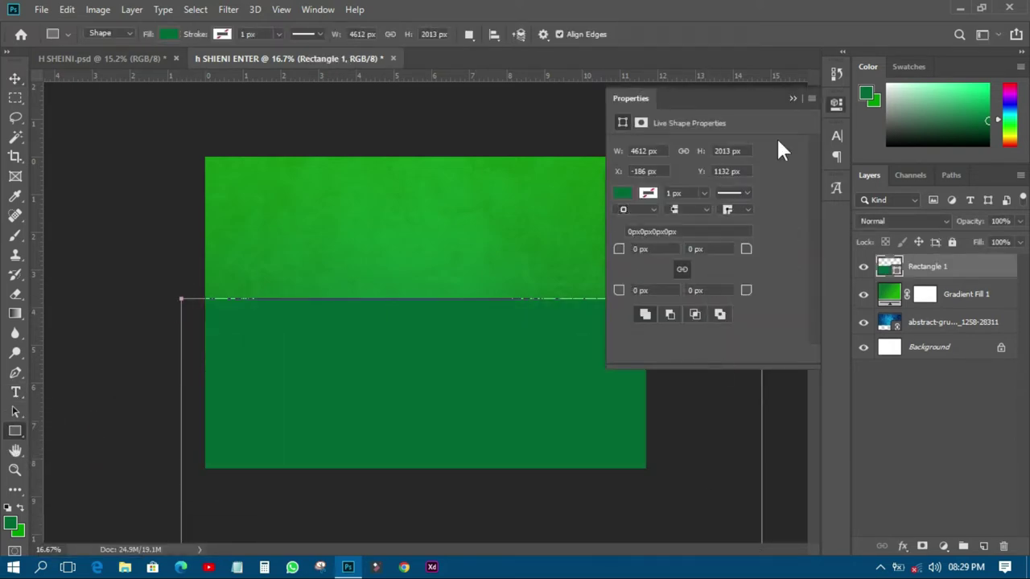
click(835, 106)
double_click(890, 267)
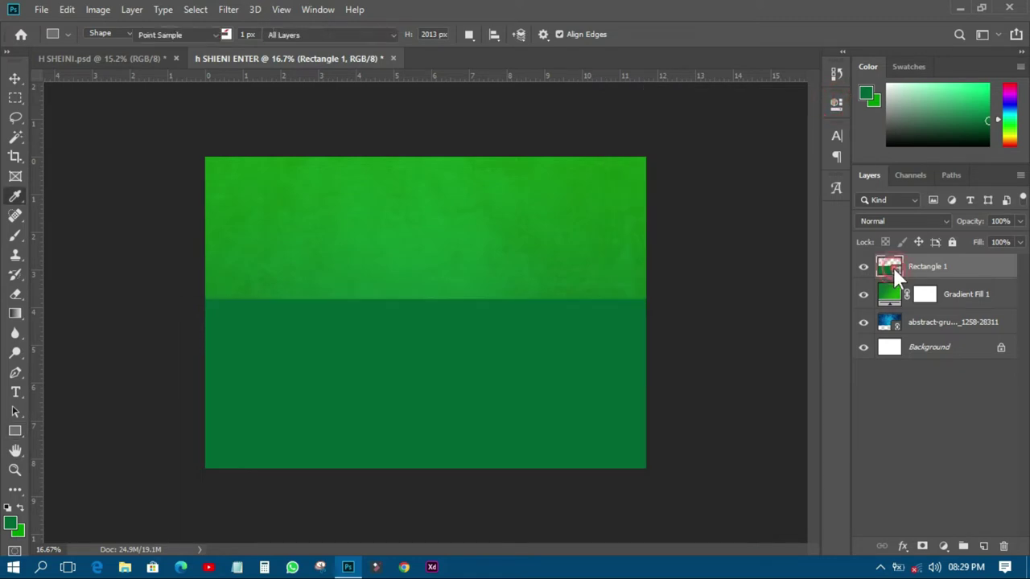
text(ffffff)
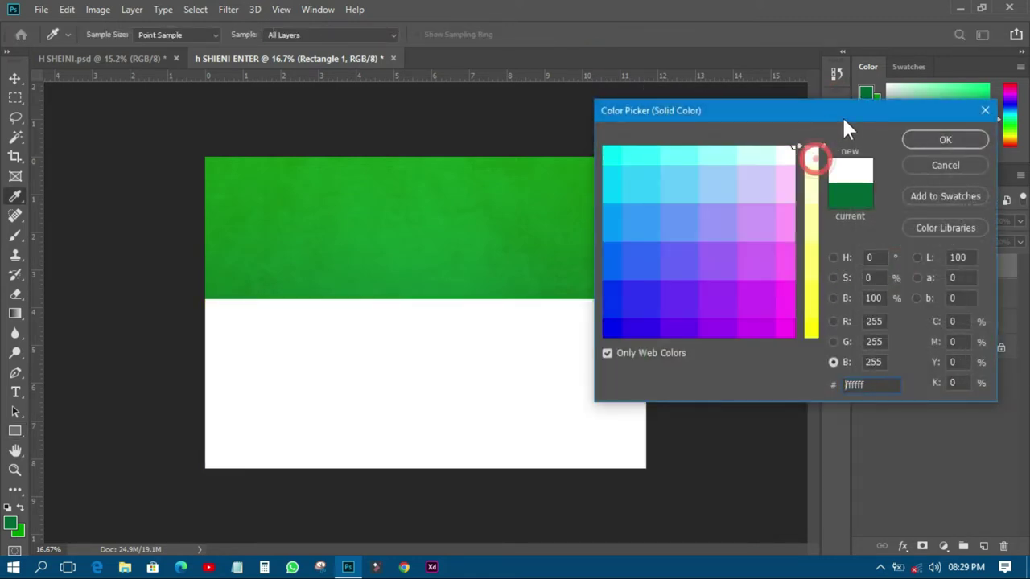
click(940, 141)
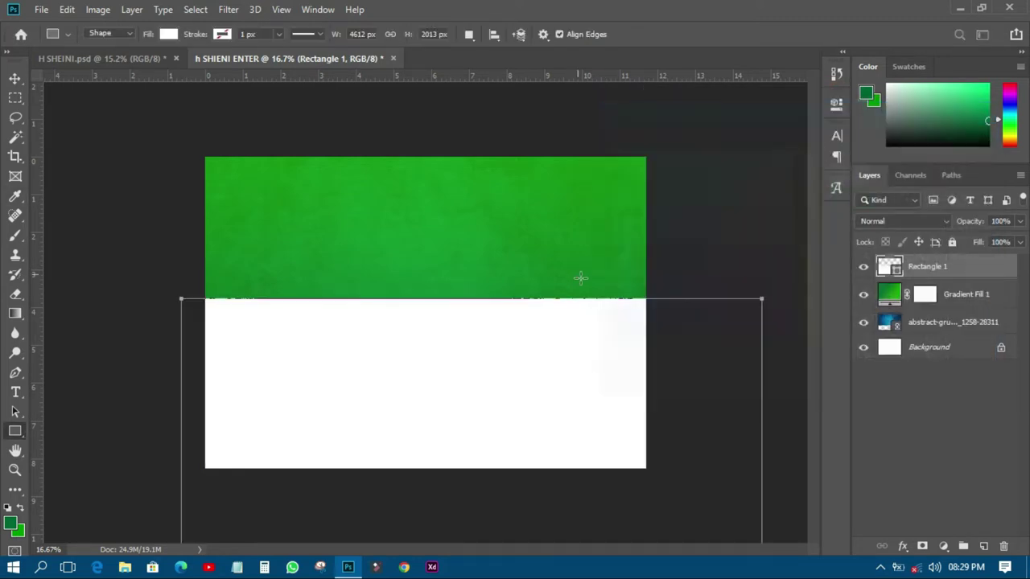
click(14, 78)
mouse_move(400, 354)
mouse_down()
mouse_move(426, 363)
mouse_move(403, 366)
mouse_up()
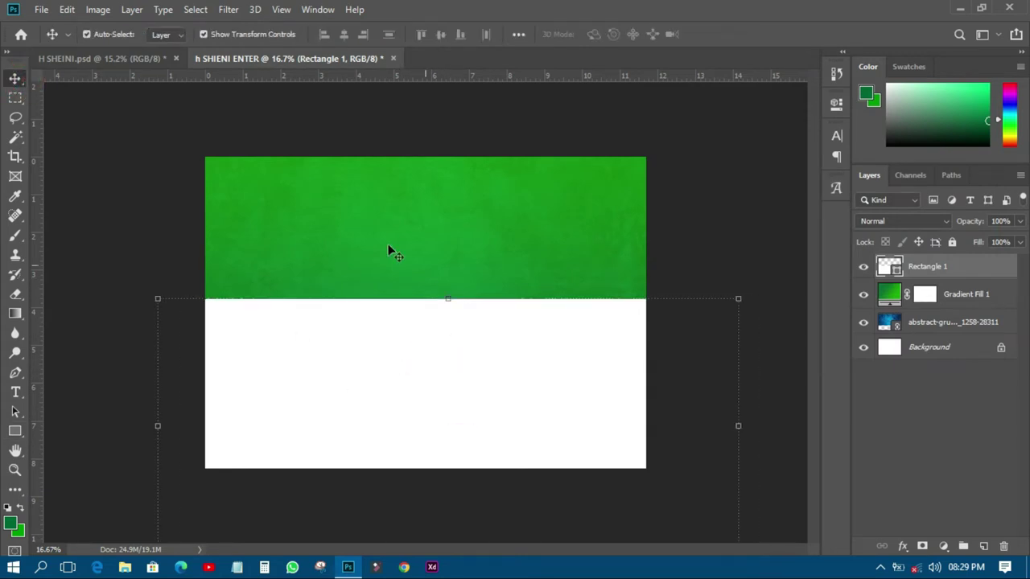
- Warp the white rectangle's top edge into a downward curve and move it upward
right_click(448, 299)
click(419, 326)
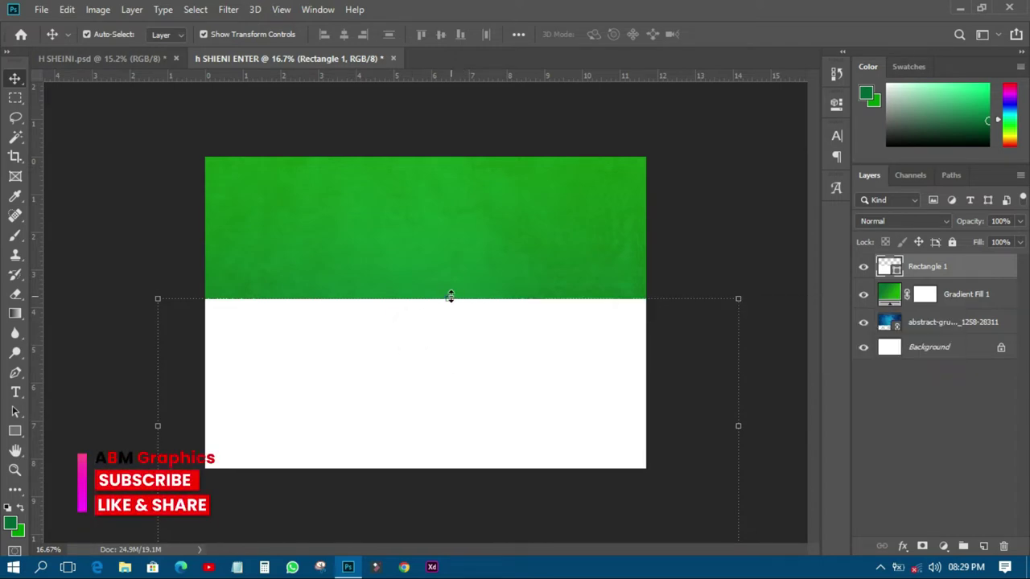
click(448, 299)
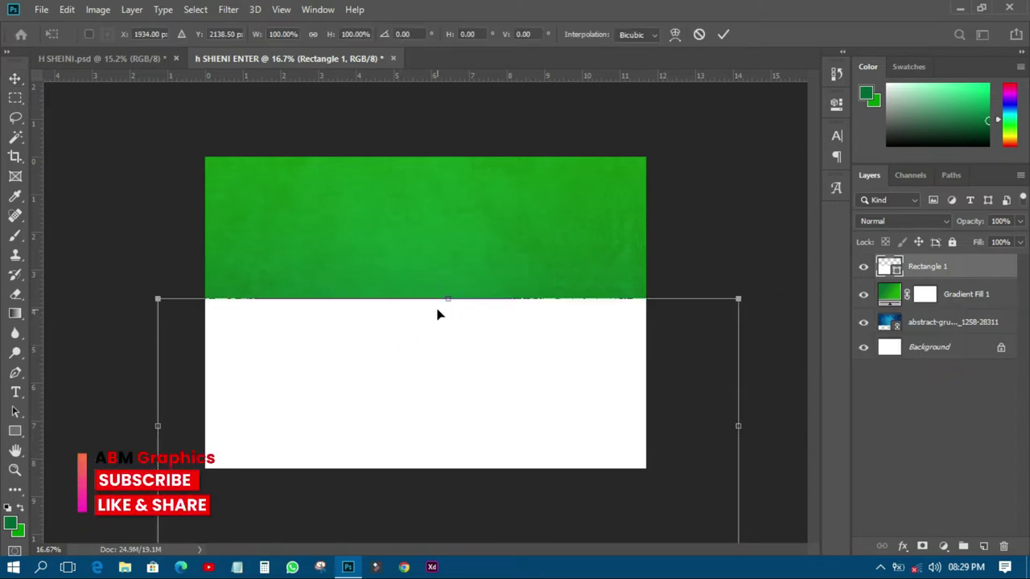
right_click(439, 313)
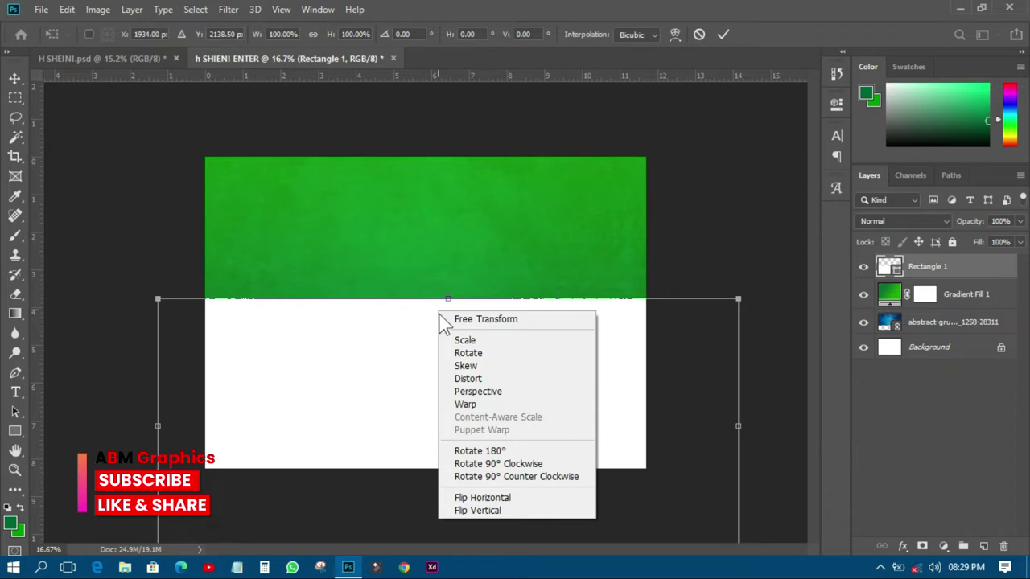
click(466, 404)
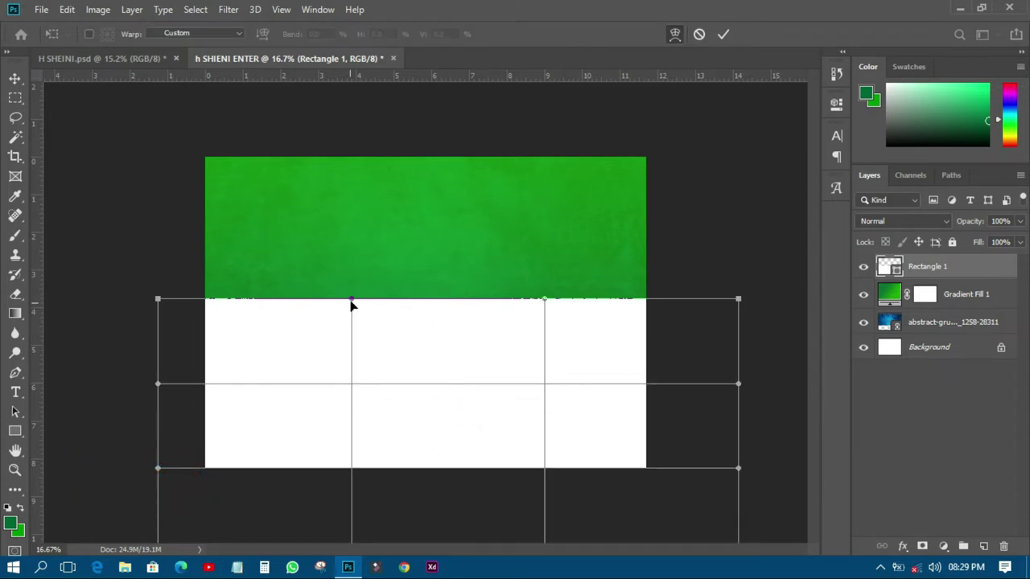
drag(352, 299, 355, 410)
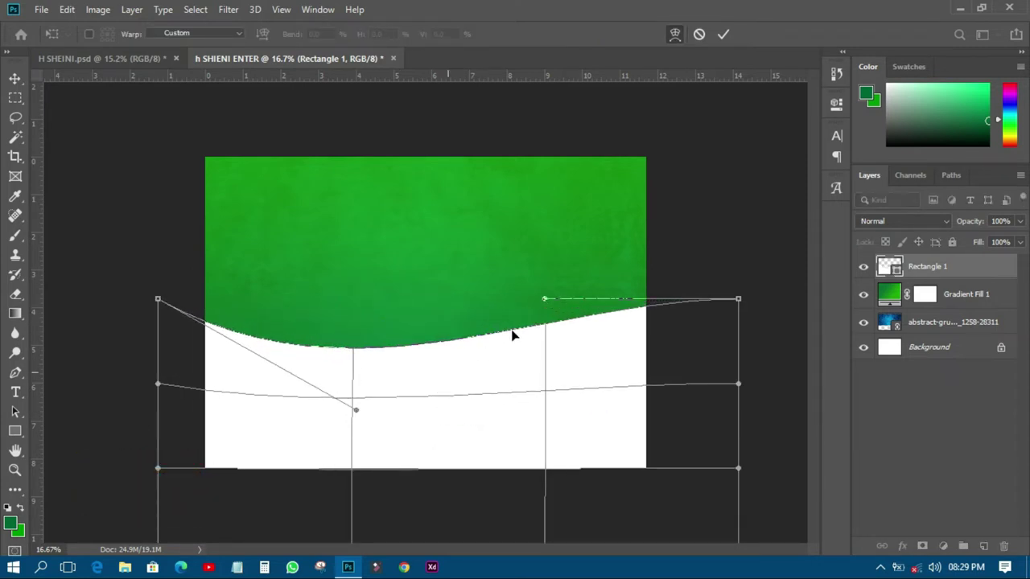
drag(543, 300, 552, 406)
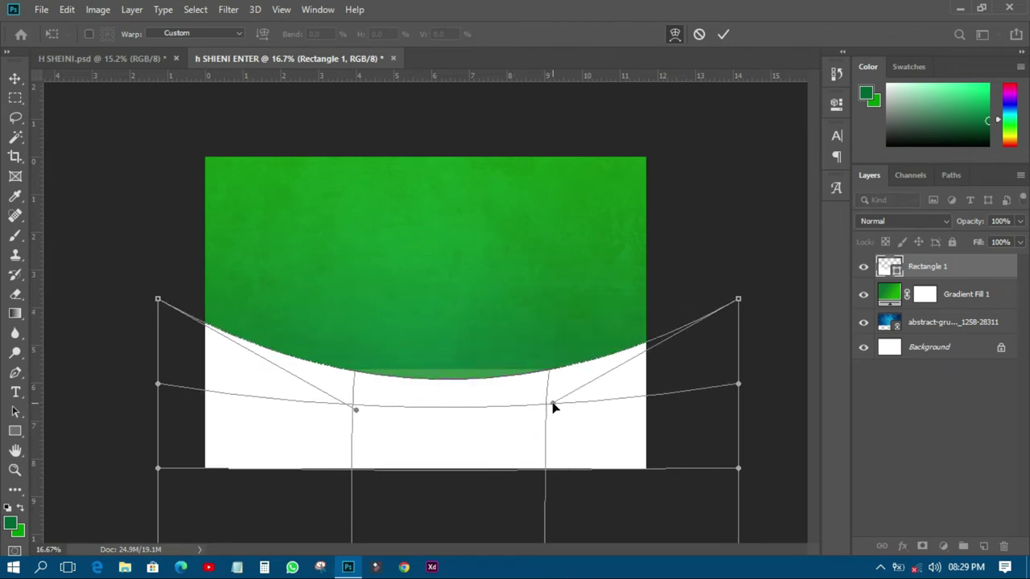
click(724, 33)
drag(441, 442, 427, 407)
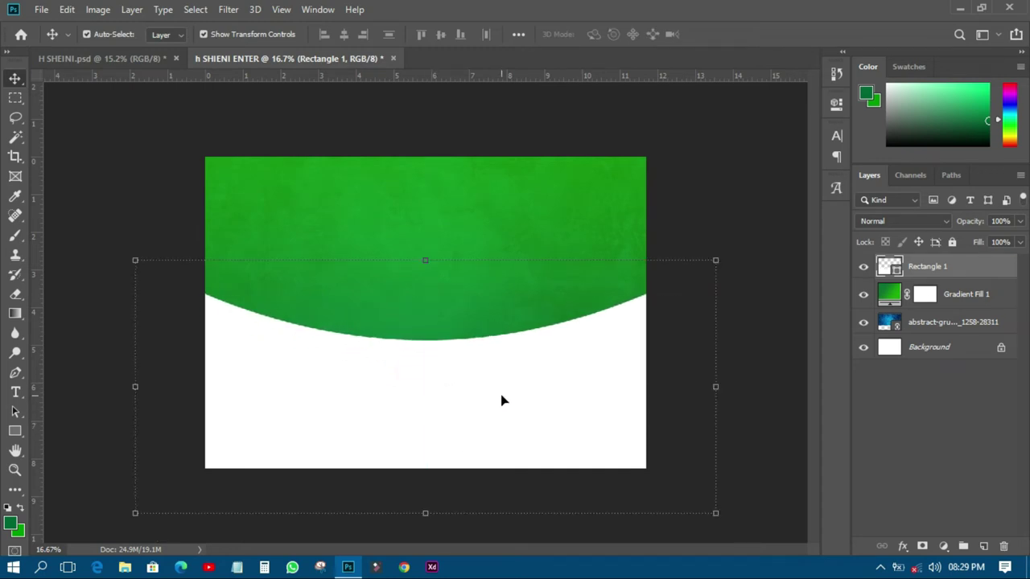
- Duplicate the curved shape, fill the copy dark green #006633, and nudge it up into a band
key(ctrl+j)
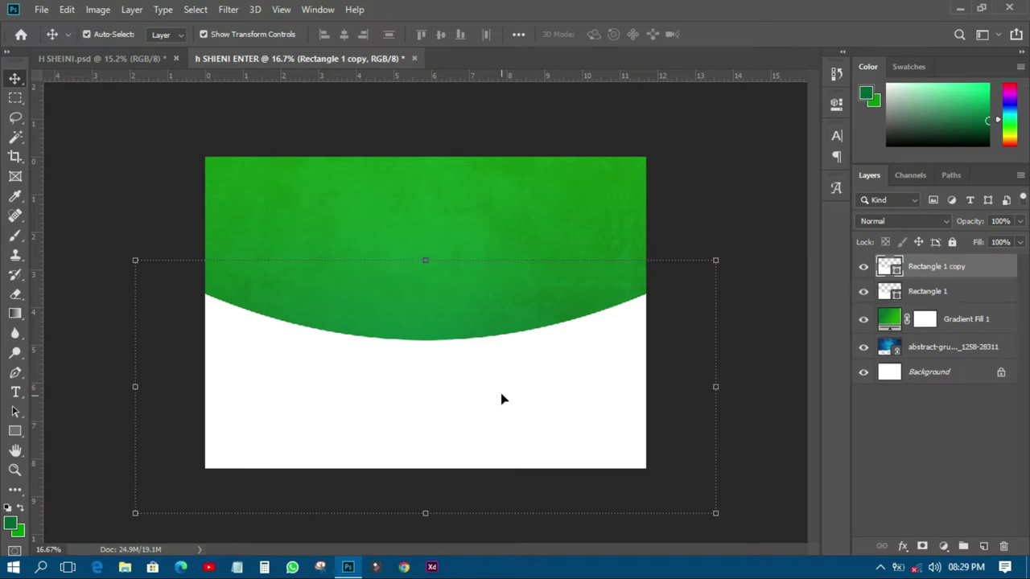
double_click(895, 293)
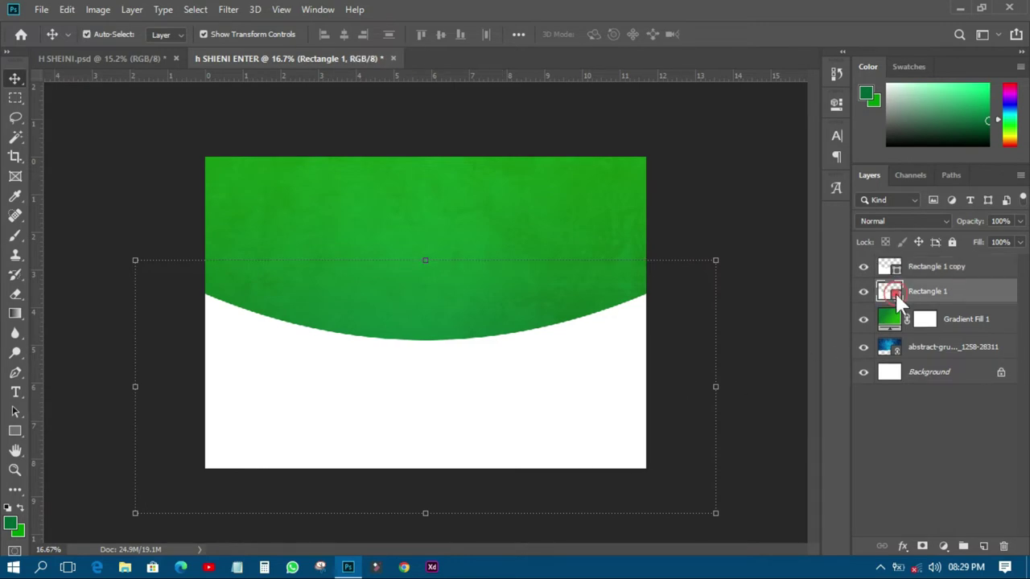
click(13, 524)
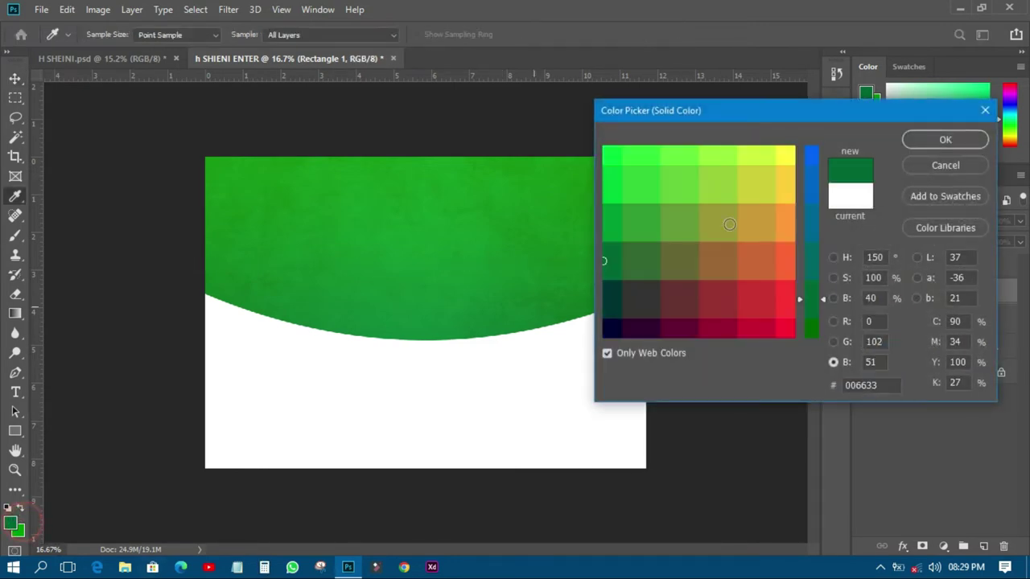
click(923, 139)
key(shift+Up)
key(shift+Up)
key(shift+Up)
key(shift+Up)
key(shift+Up)
key(shift+Up)
key(shift+Up)
key(shift+Up)
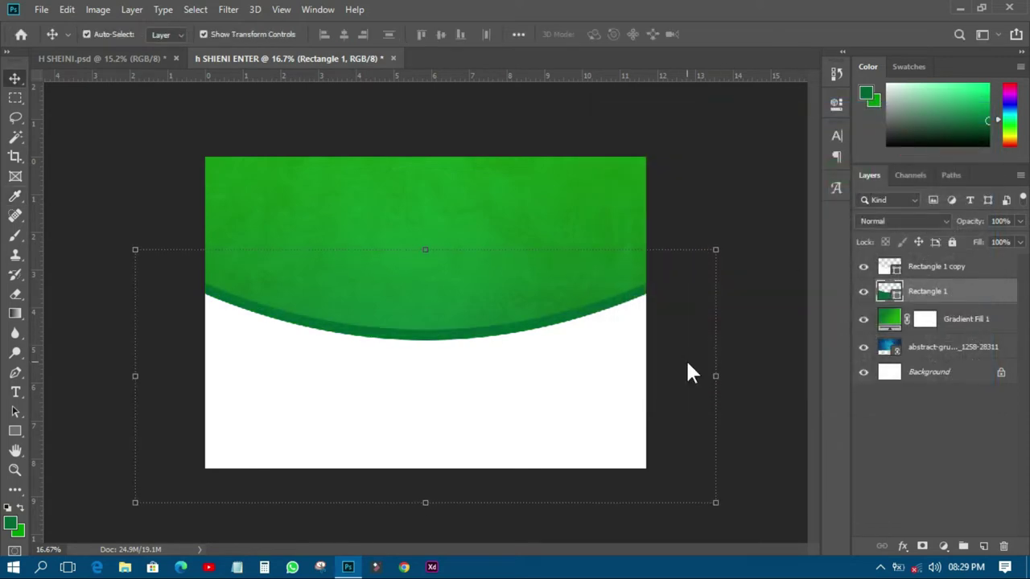
- Add a Drop Shadow effect with a linear contour to the green band
click(902, 546)
click(913, 537)
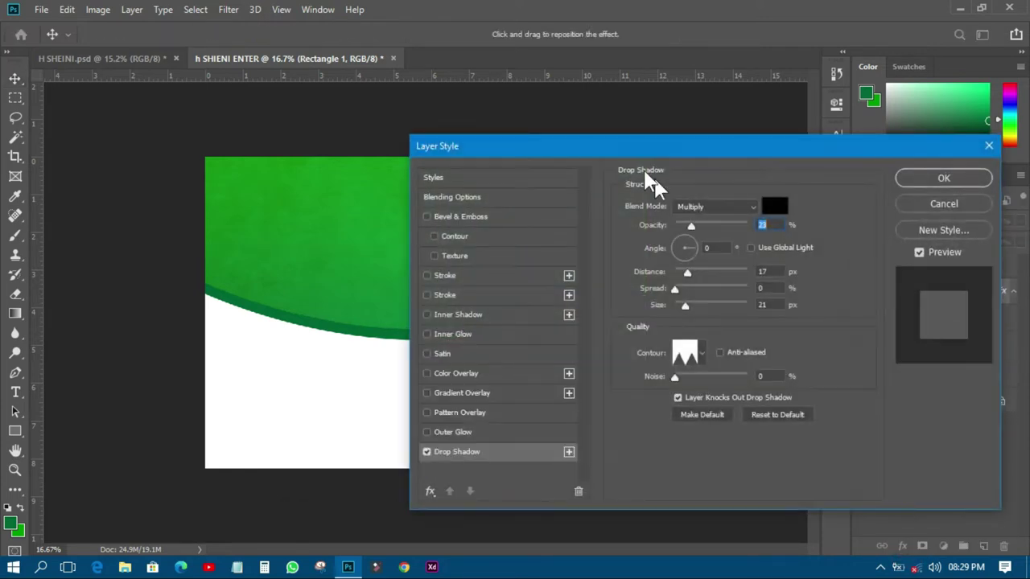
drag(623, 147, 891, 186)
drag(474, 361, 469, 353)
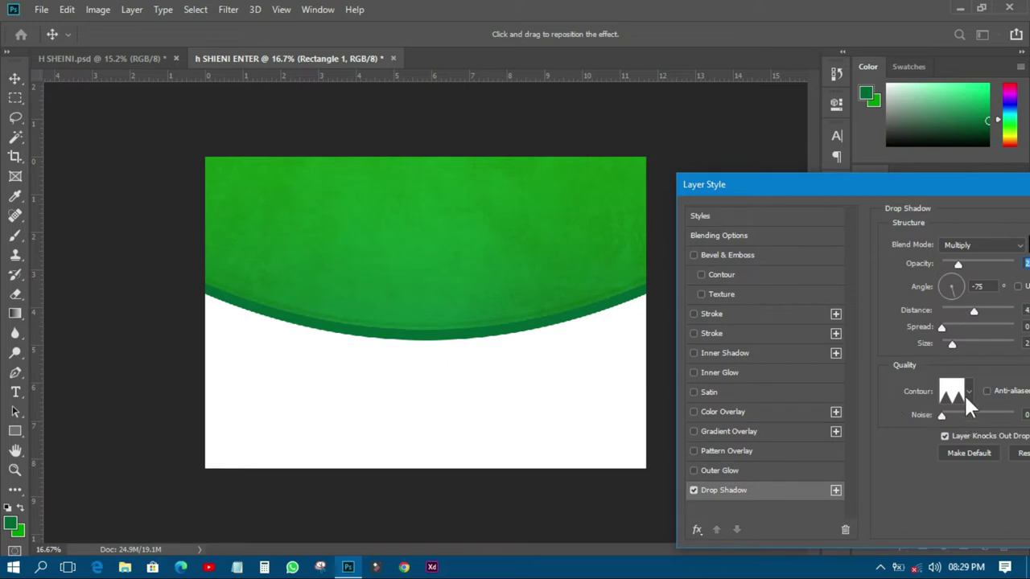
click(966, 388)
double_click(855, 422)
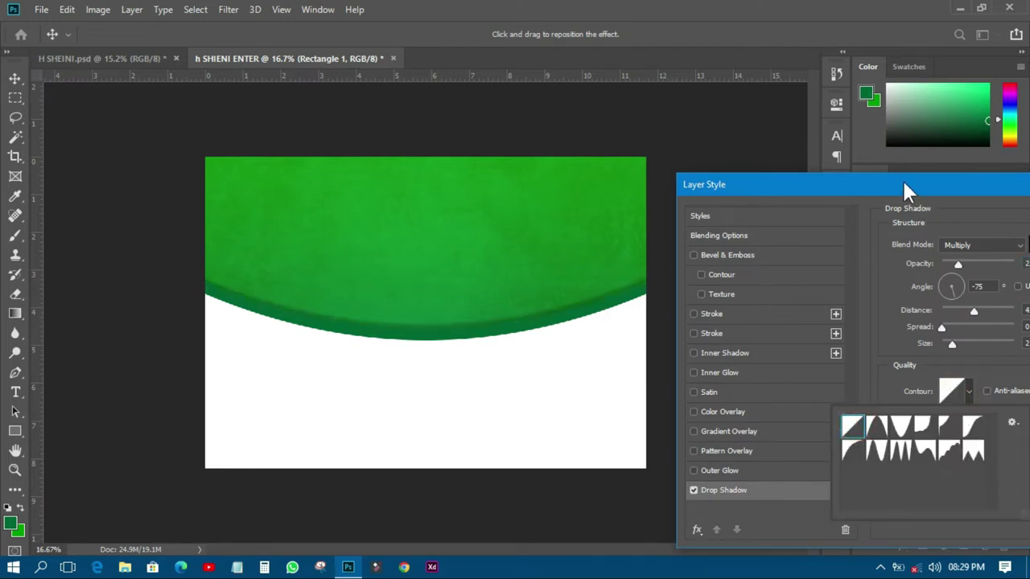
drag(902, 179, 892, 191)
- Set the shadow to distance 37, size 106, angle -108 and opacity 78%, then apply it
drag(956, 323, 966, 357)
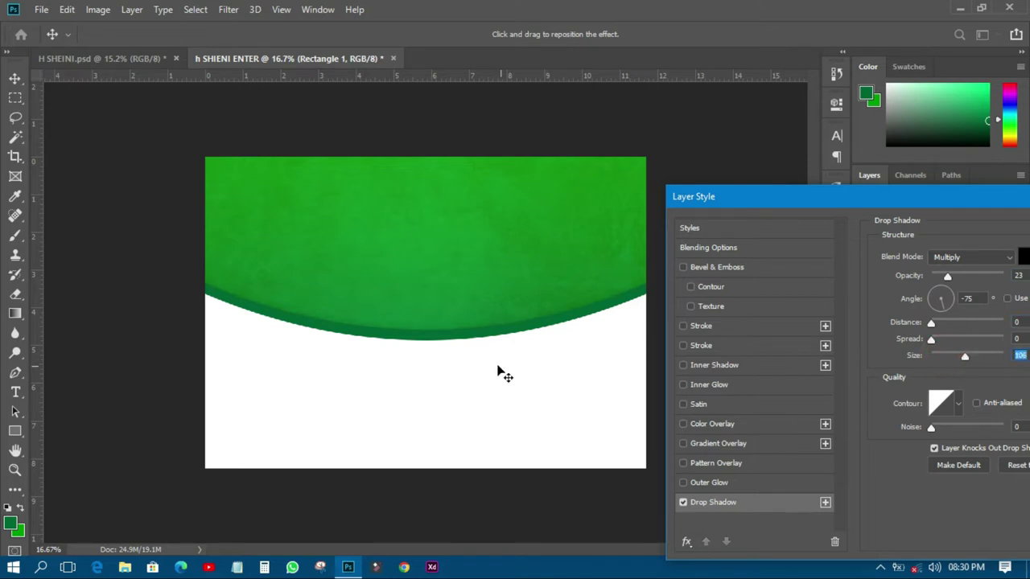
drag(488, 363, 489, 361)
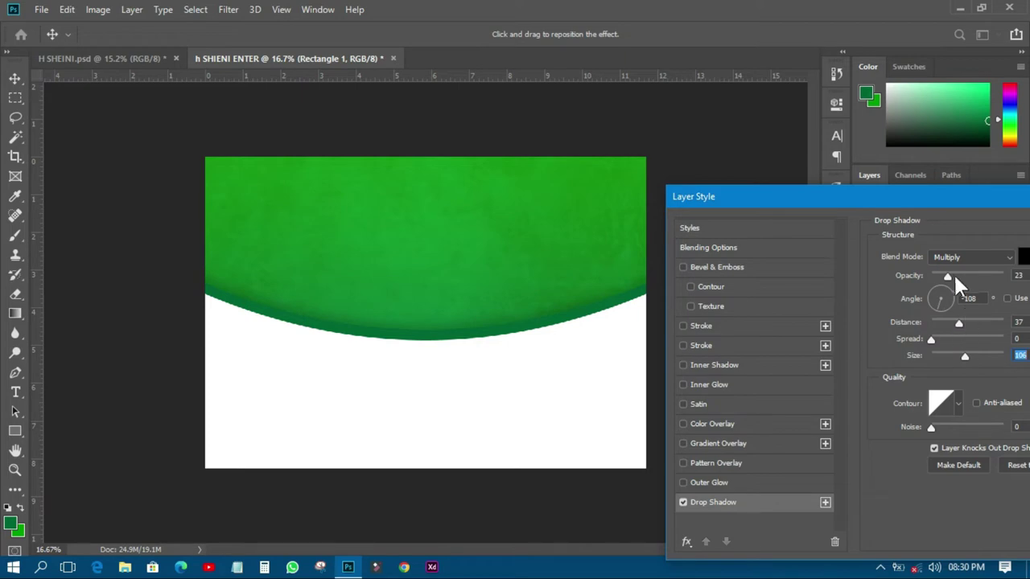
drag(952, 275, 988, 273)
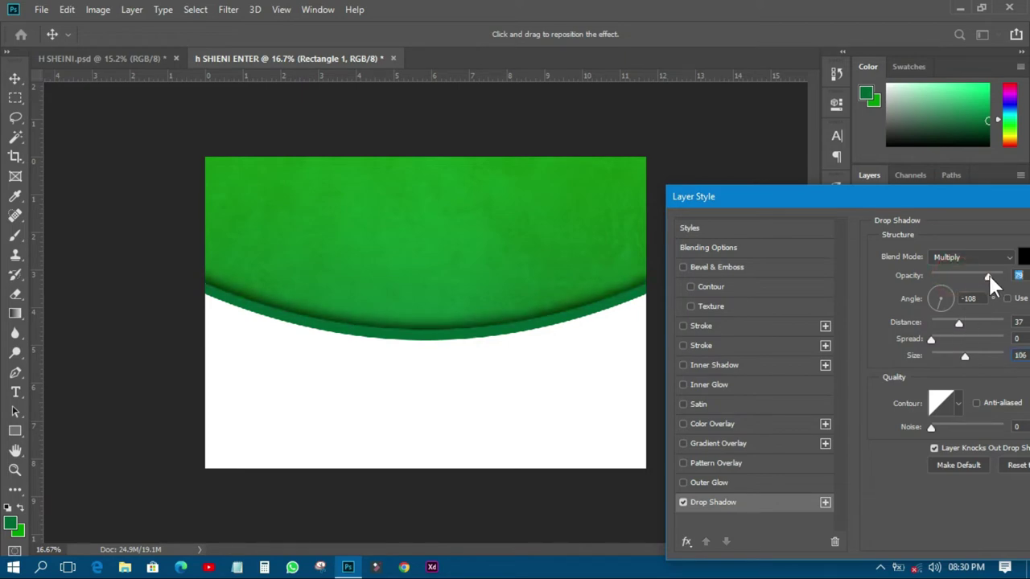
drag(1002, 202, 711, 212)
click(888, 243)
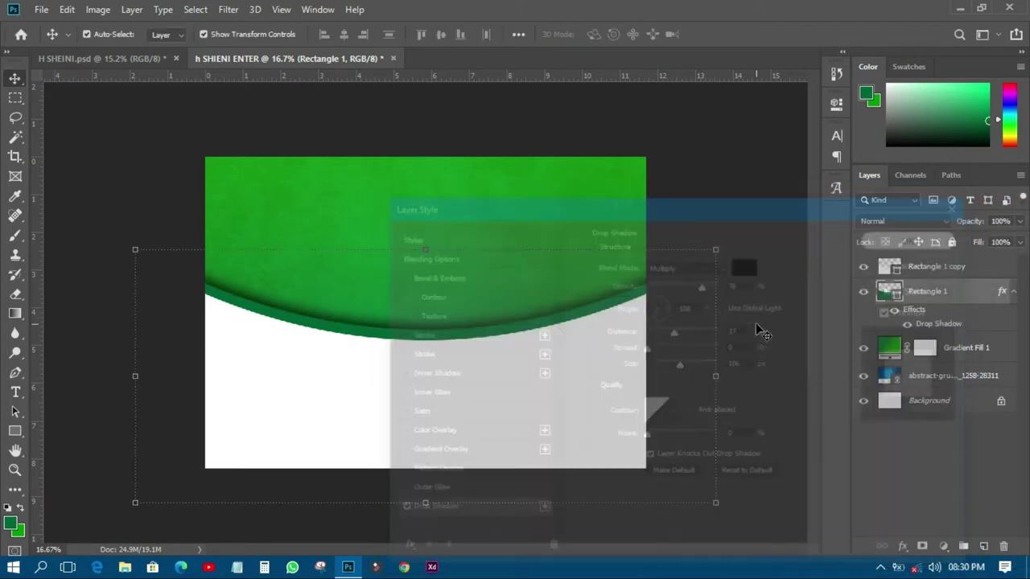
click(141, 58)
- Drag the H. SHEINI TRADING title and WHOLE & RETAIL line into the green design
click(474, 211)
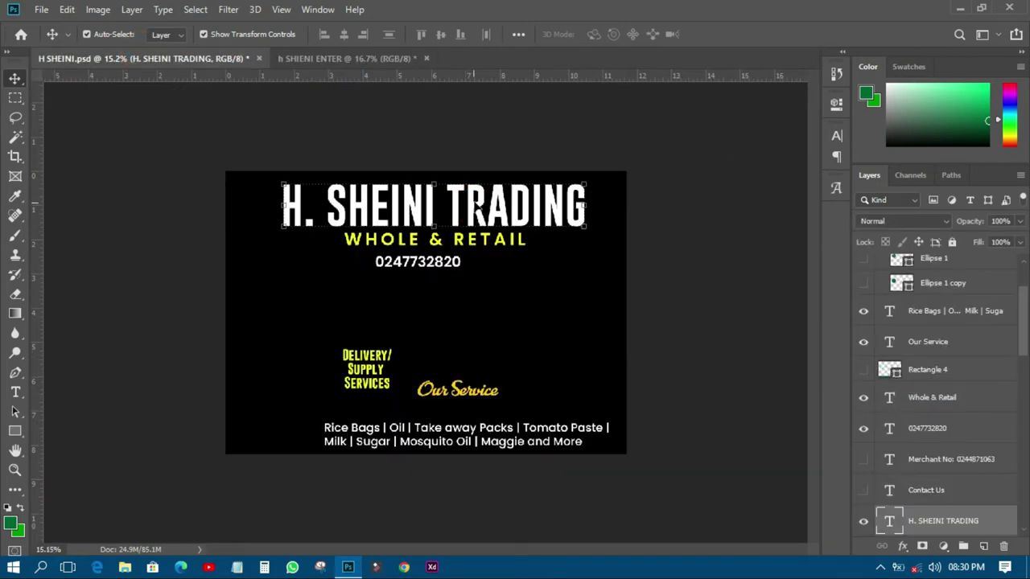
drag(460, 193, 491, 208)
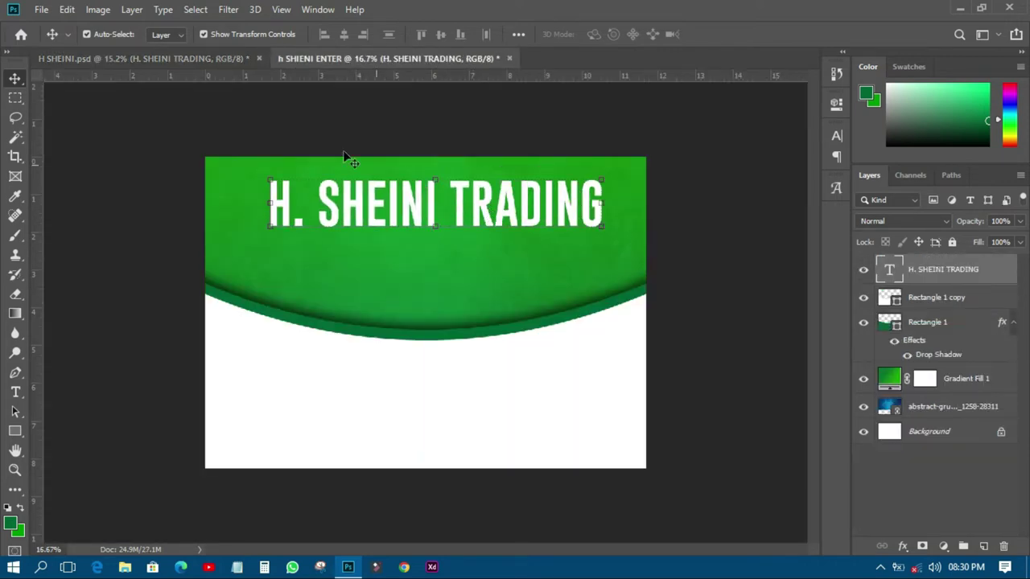
click(228, 61)
click(701, 172)
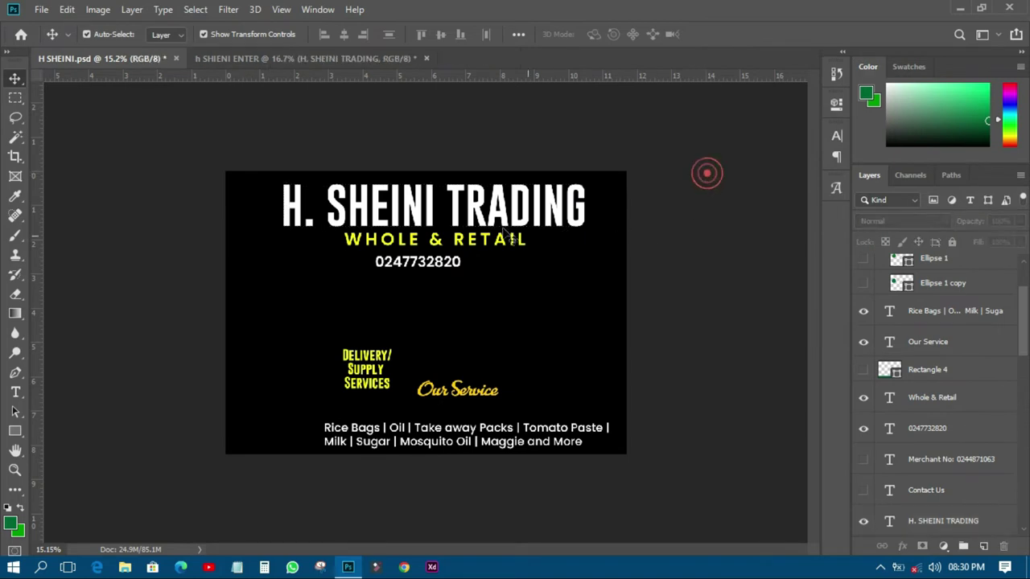
drag(501, 237, 471, 250)
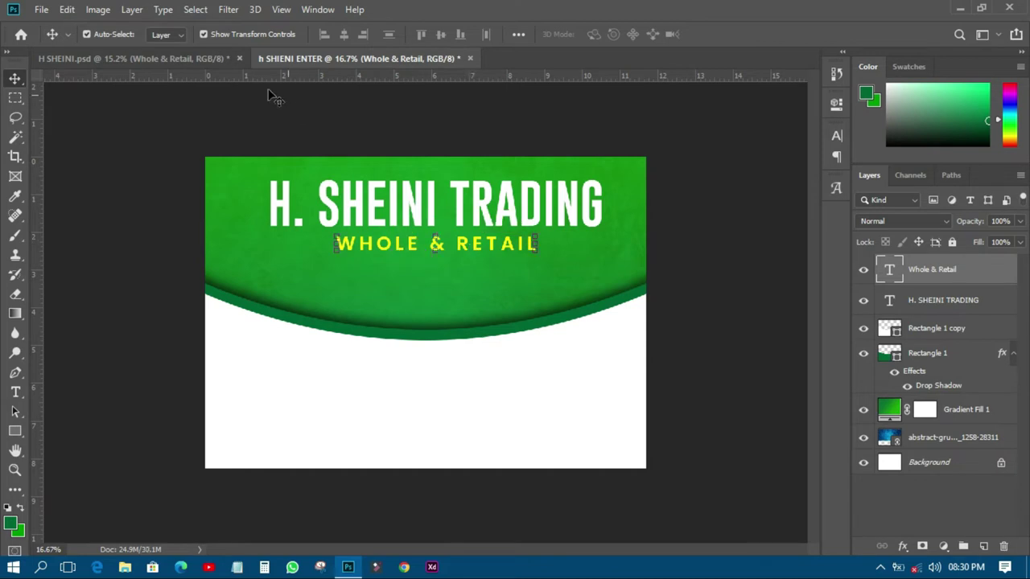
- Drag the phone number and the product list from the black flyer into the green design
click(215, 56)
click(697, 306)
mouse_move(437, 268)
mouse_down()
mouse_move(373, 65)
mouse_move(442, 300)
mouse_move(454, 271)
mouse_up()
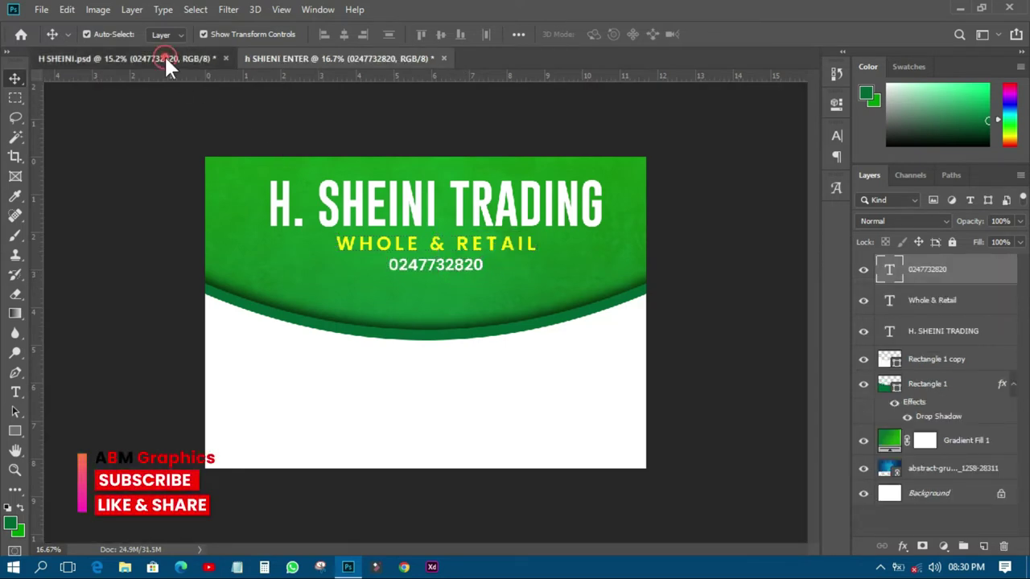
click(164, 56)
drag(455, 434, 491, 453)
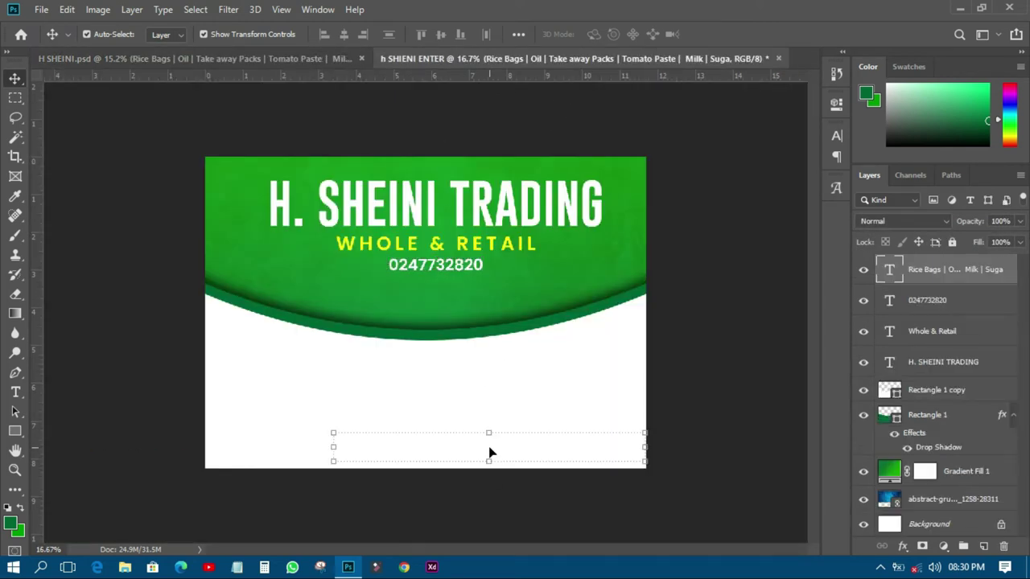
- Draw a wide bar across the bottom and stack it beneath the product list
click(15, 431)
drag(193, 433, 740, 496)
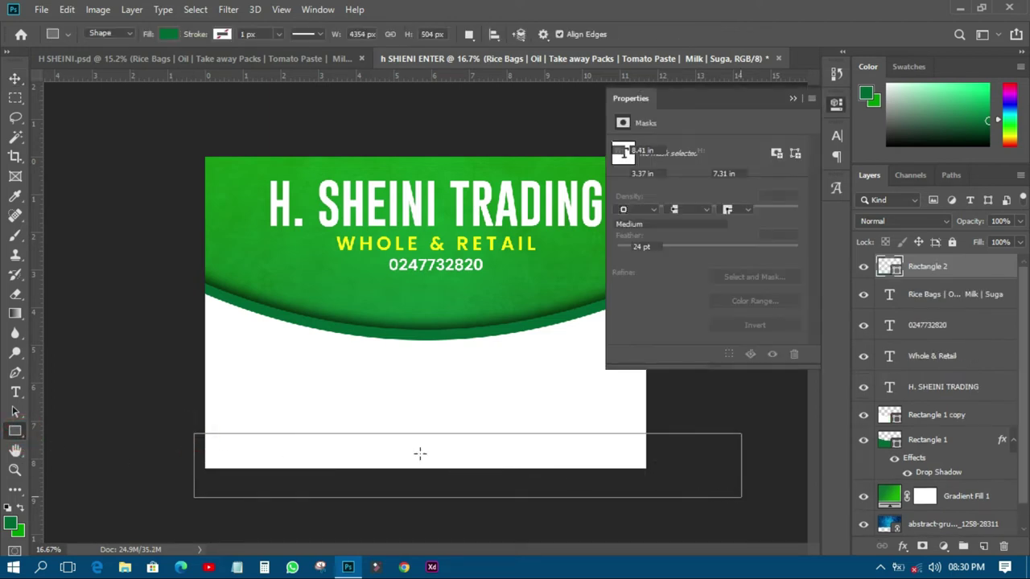
click(18, 80)
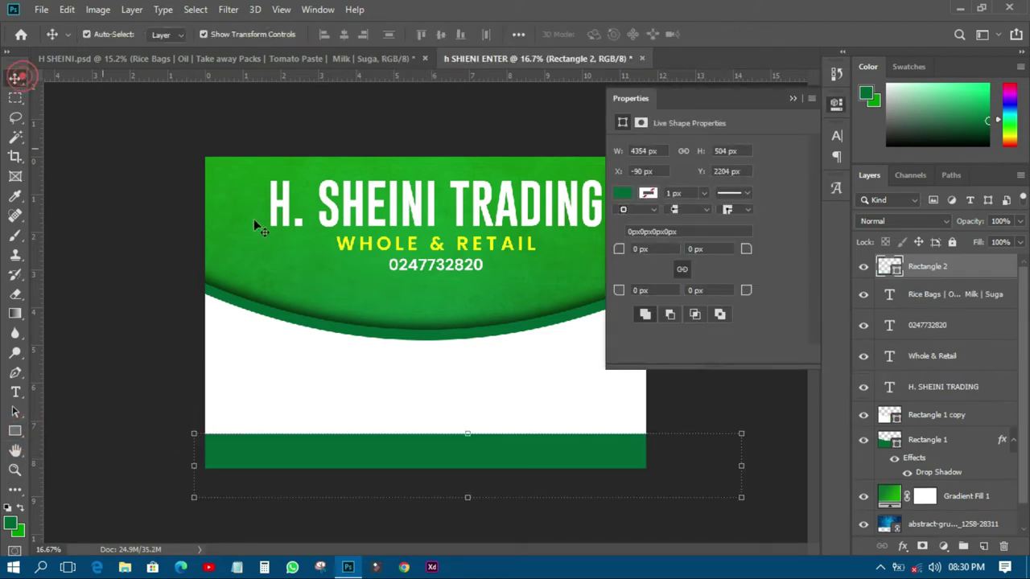
drag(928, 275, 935, 305)
drag(564, 448, 557, 455)
- Bring the Our Service heading from the black flyer onto the bottom bar
click(261, 59)
click(259, 488)
drag(469, 394, 291, 453)
click(363, 490)
- Drag the Delivery/ Supply Services text from H SHEINI.psd into the green flyer's upper-left
click(765, 196)
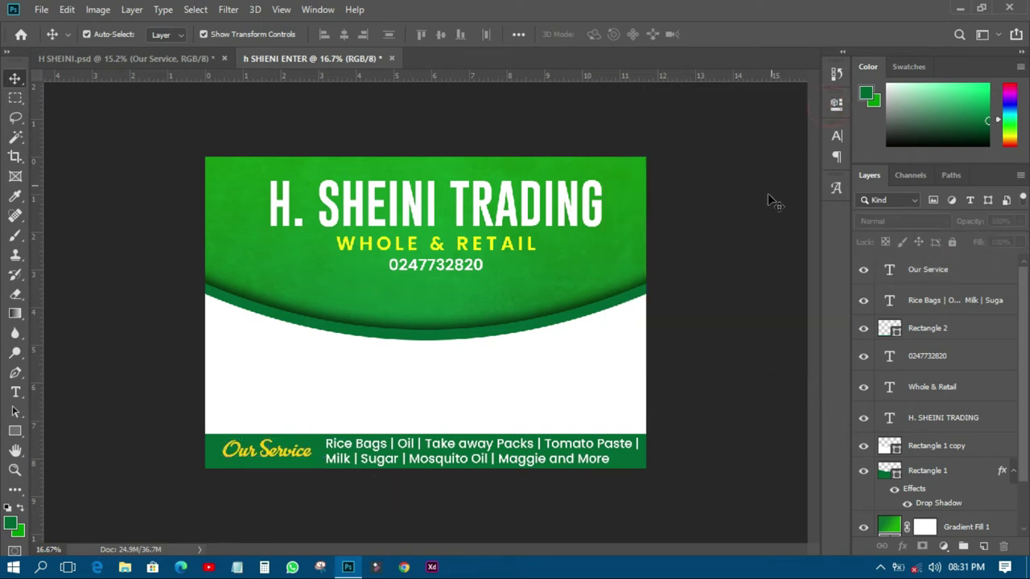
key(ctrl+0)
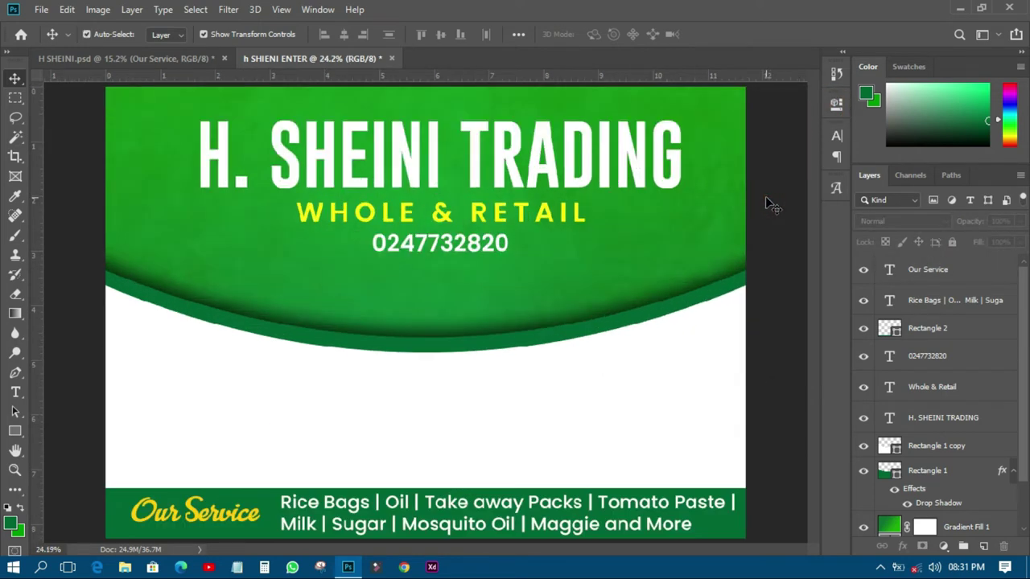
scroll(492, 423, down, 1)
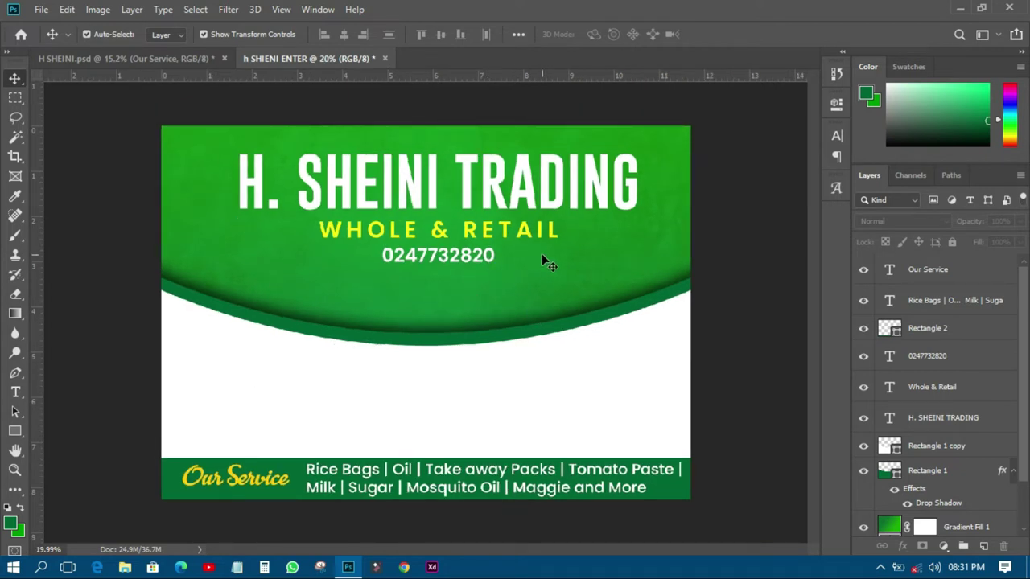
click(177, 60)
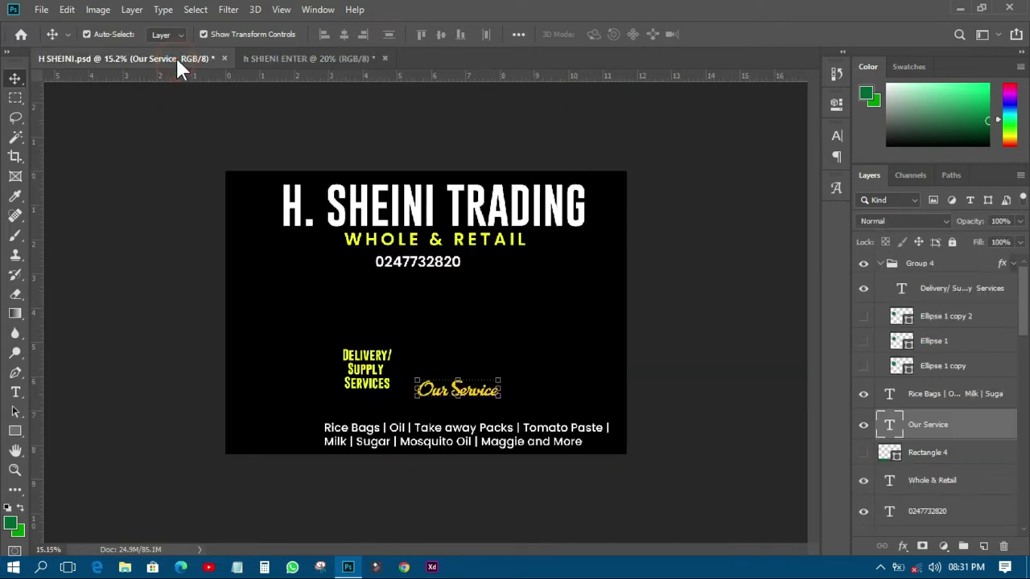
click(346, 358)
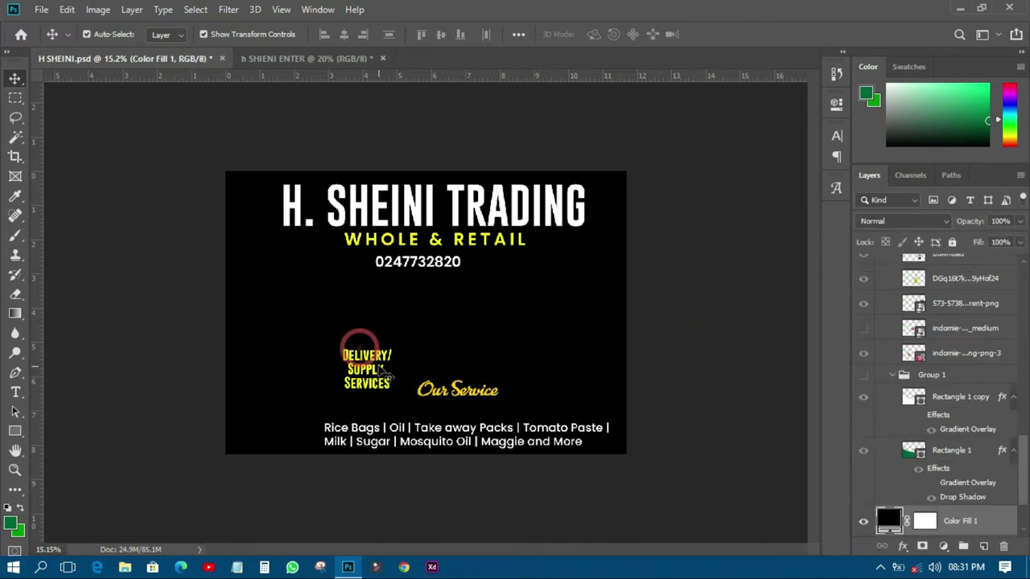
click(359, 348)
drag(362, 362, 272, 255)
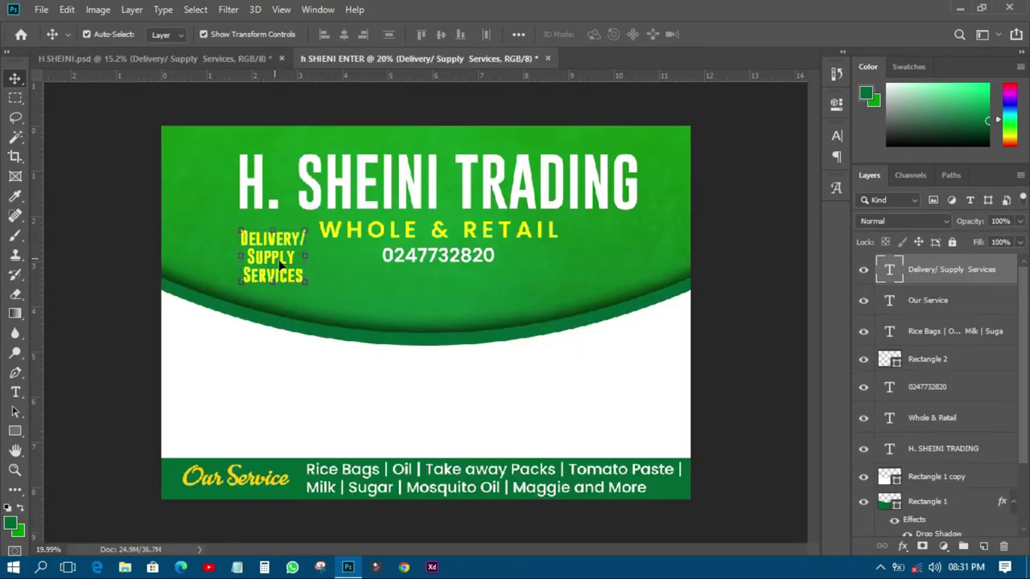
click(14, 432)
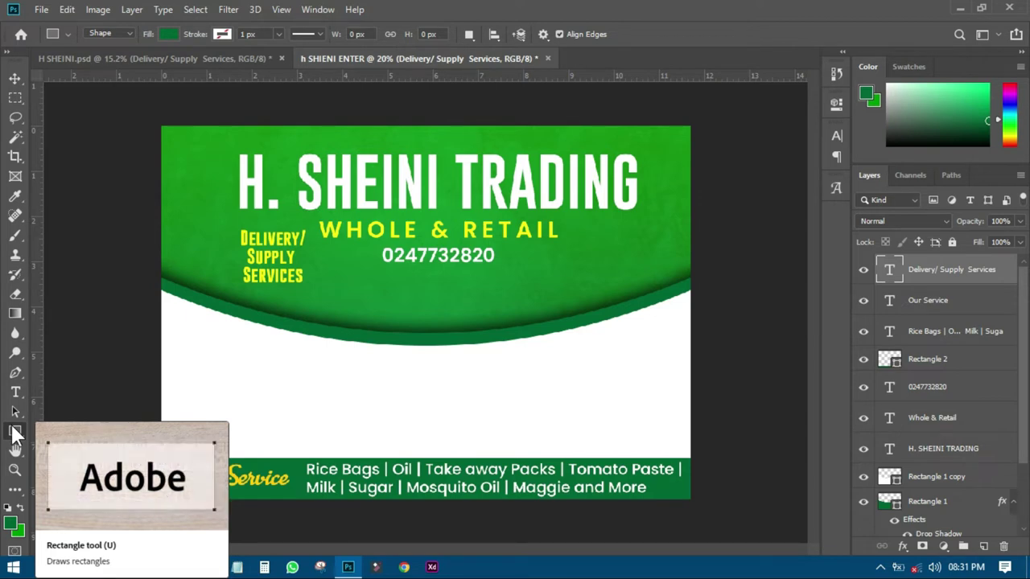
- Draw a dark green circle (Ellipse 1) near the Delivery text with the Ellipse Tool
right_click(14, 431)
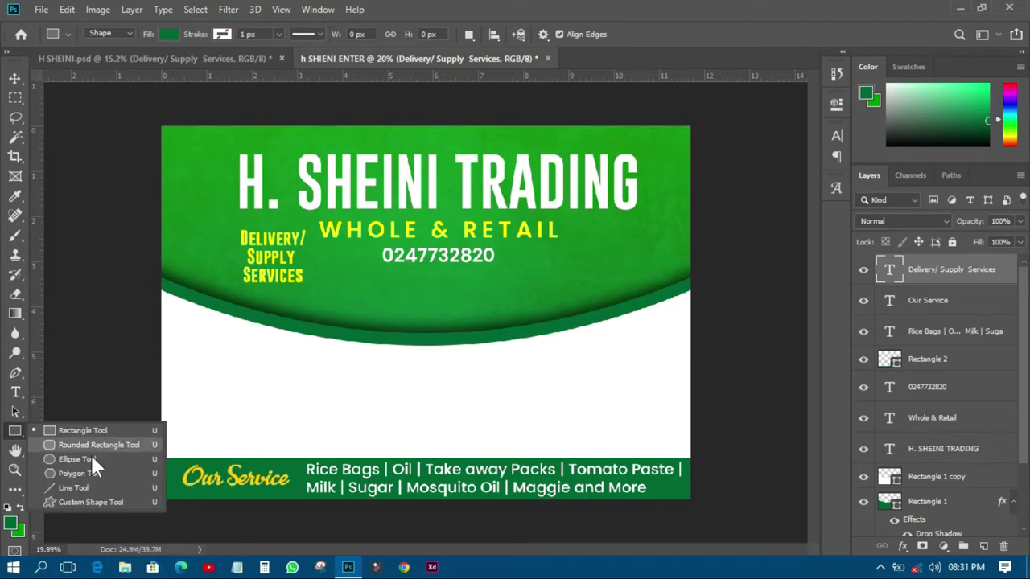
click(78, 455)
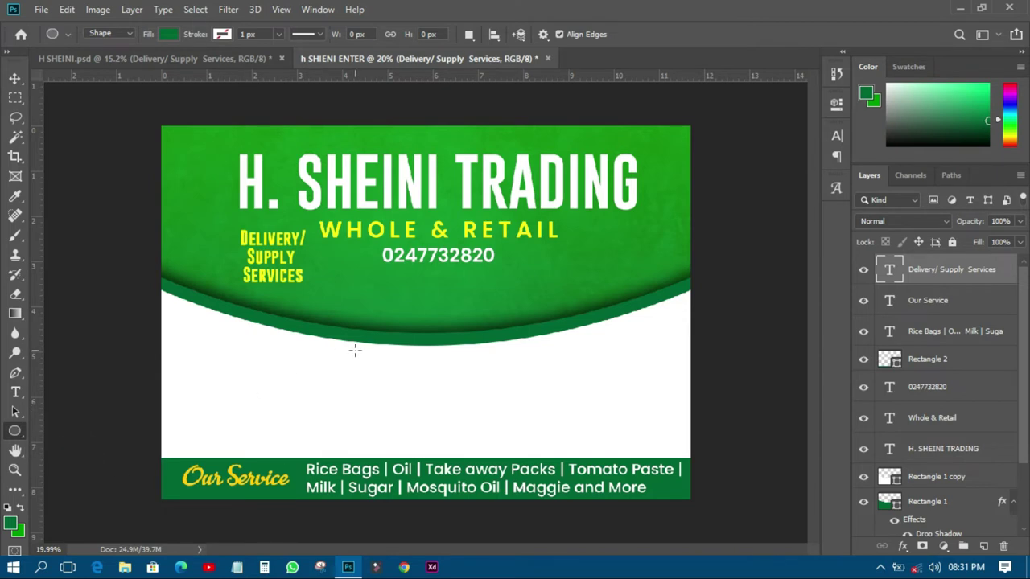
drag(230, 225, 294, 274)
- Stack the Delivery/ Supply Services text above Ellipse 1 and nudge it onto the circle
click(14, 78)
drag(935, 295, 923, 264)
drag(275, 264, 279, 267)
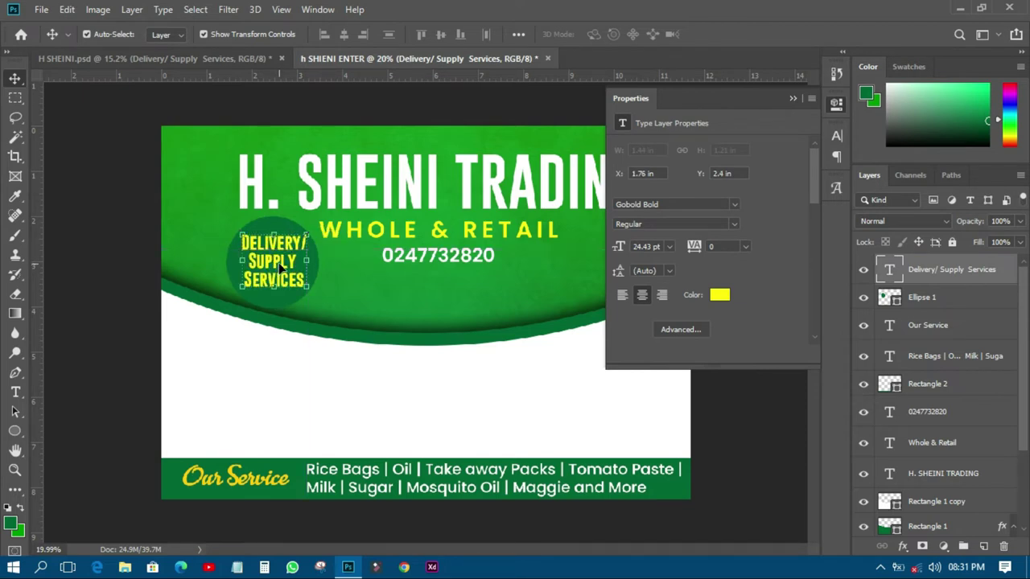
- Duplicate Ellipse 1 and give the copy no fill and a white 5 px stroke
click(906, 304)
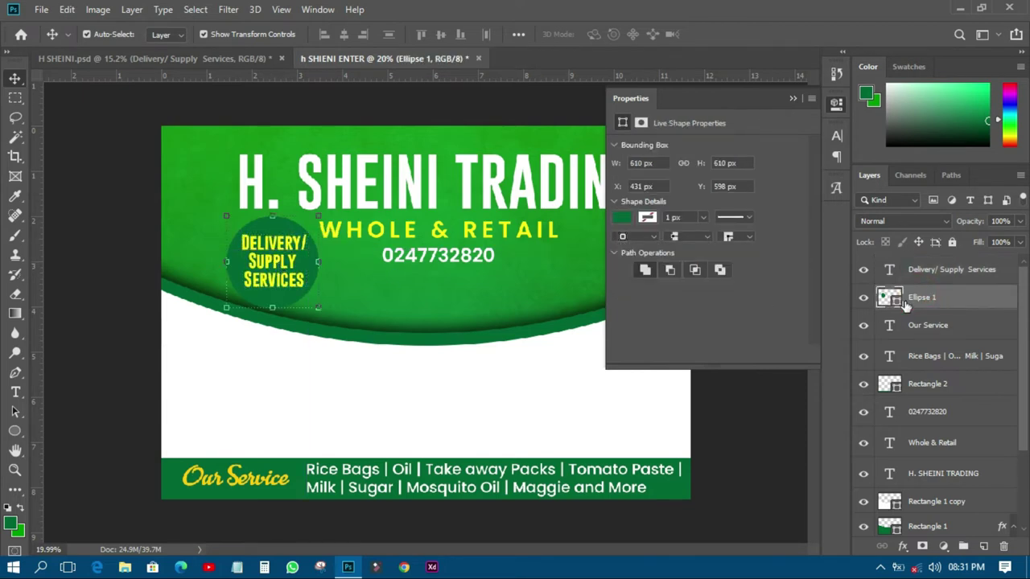
key(ctrl+j)
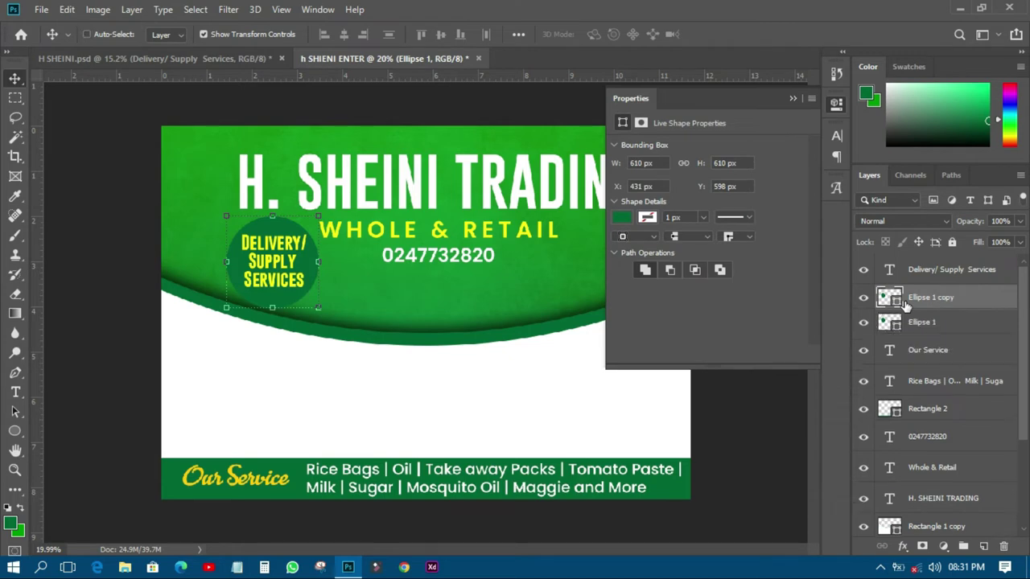
click(623, 218)
click(632, 246)
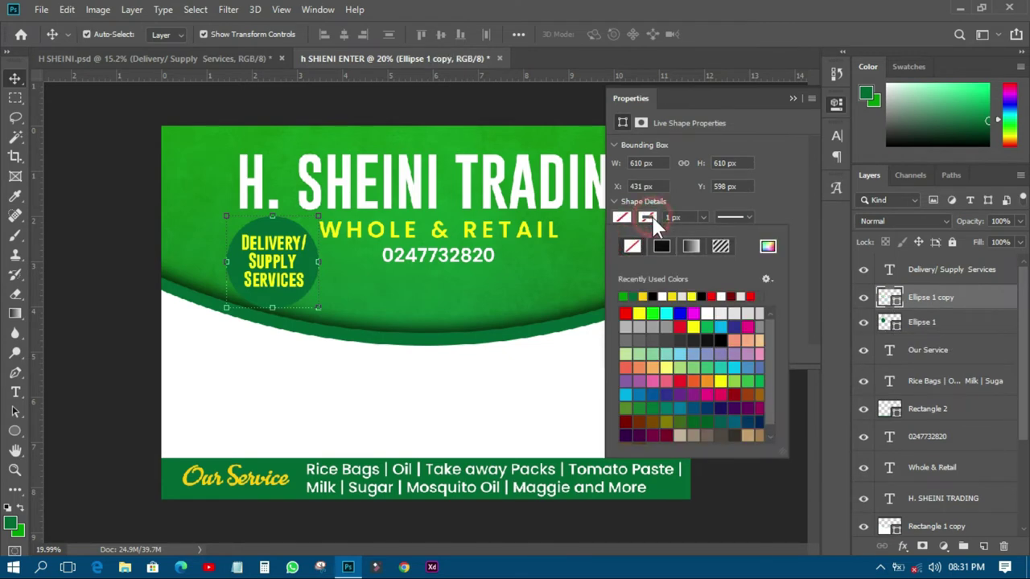
click(663, 296)
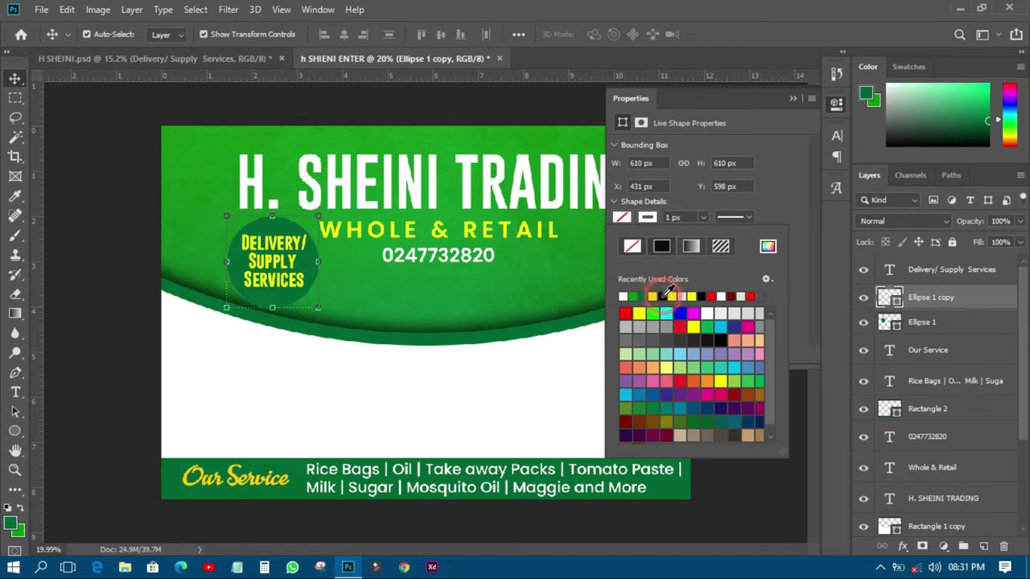
click(685, 217)
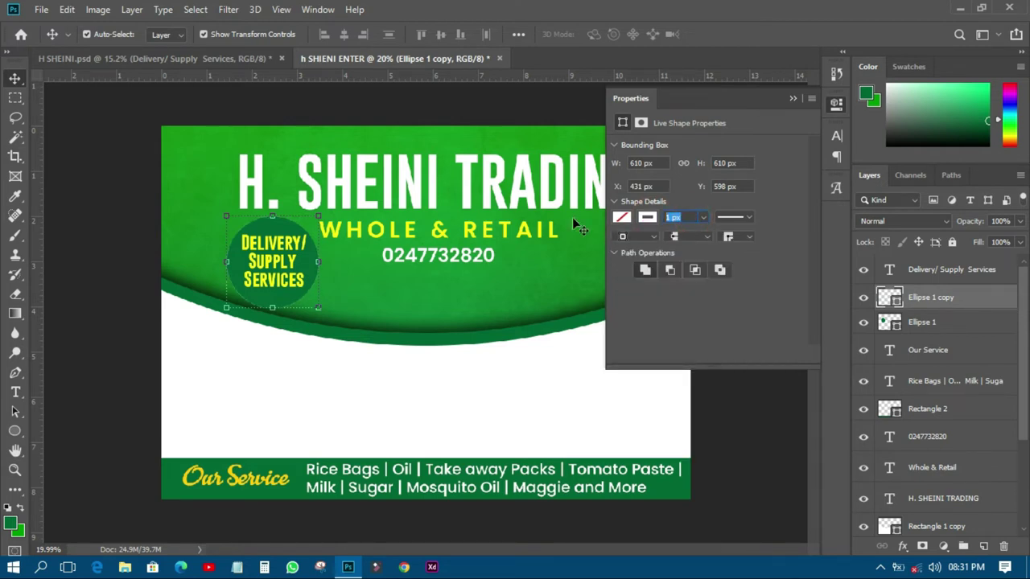
text(5)
key(Return)
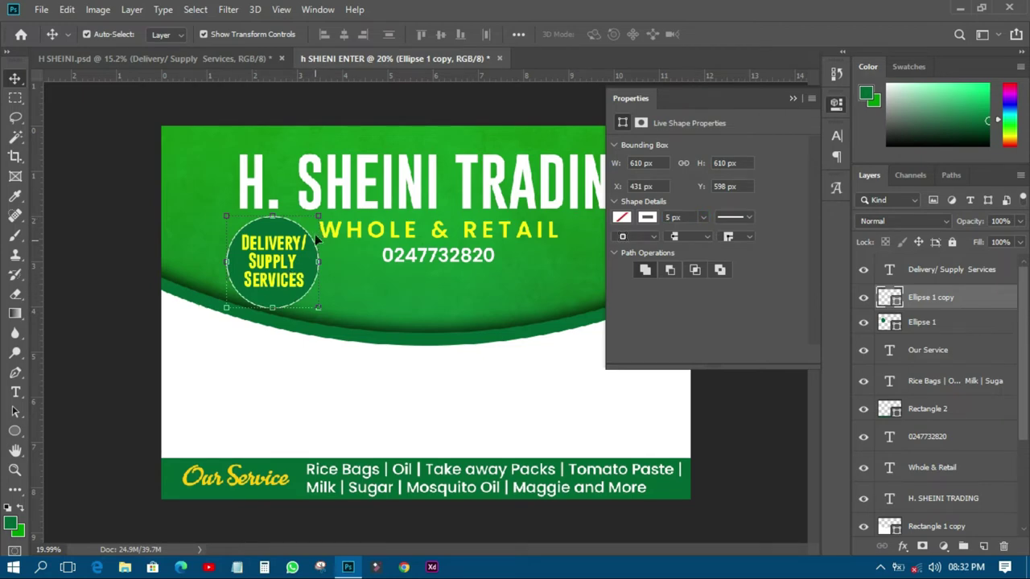
- Scale the ring copy down to about 91% and commit the transform
drag(316, 216, 310, 223)
scroll(290, 248, up, 4)
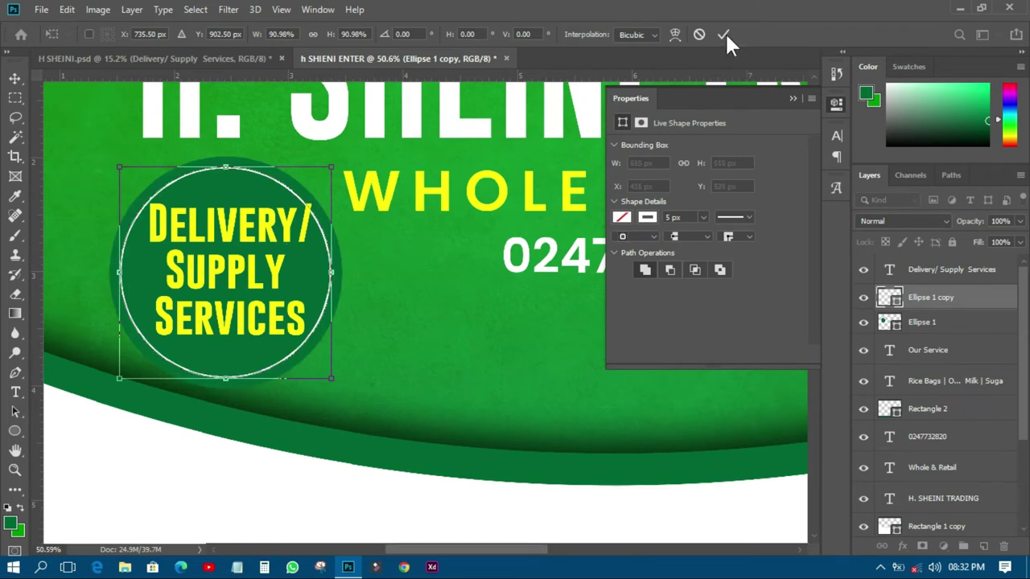
click(723, 34)
- Set the Delivery/ Supply Services text to 18 pt and centre it within the white ring
click(255, 250)
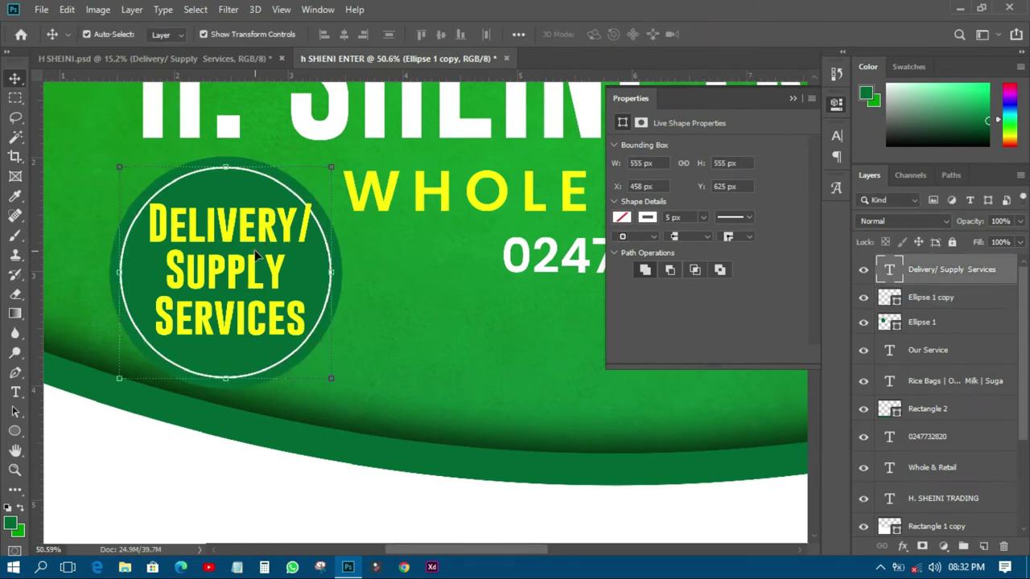
drag(259, 281, 255, 280)
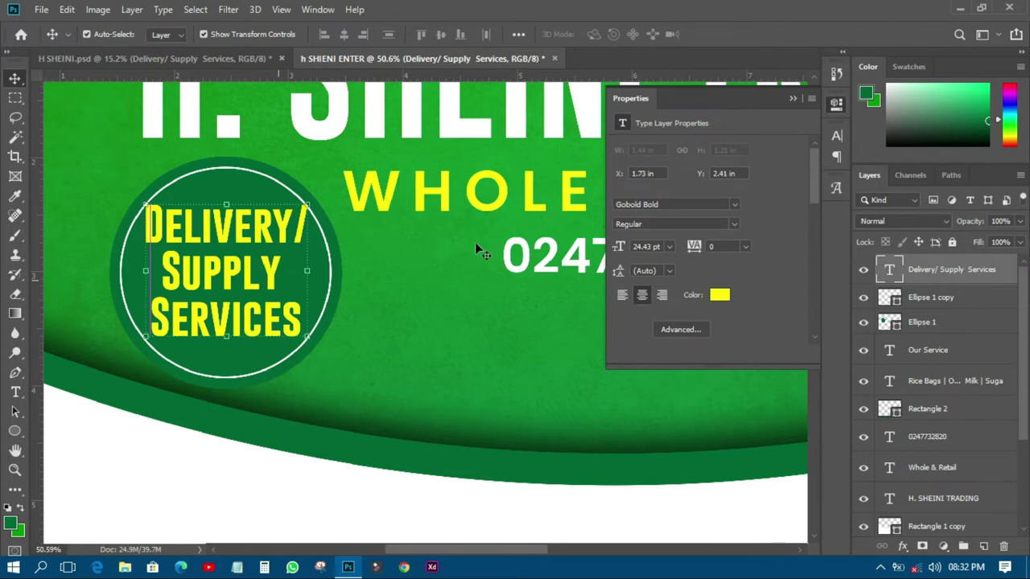
click(669, 247)
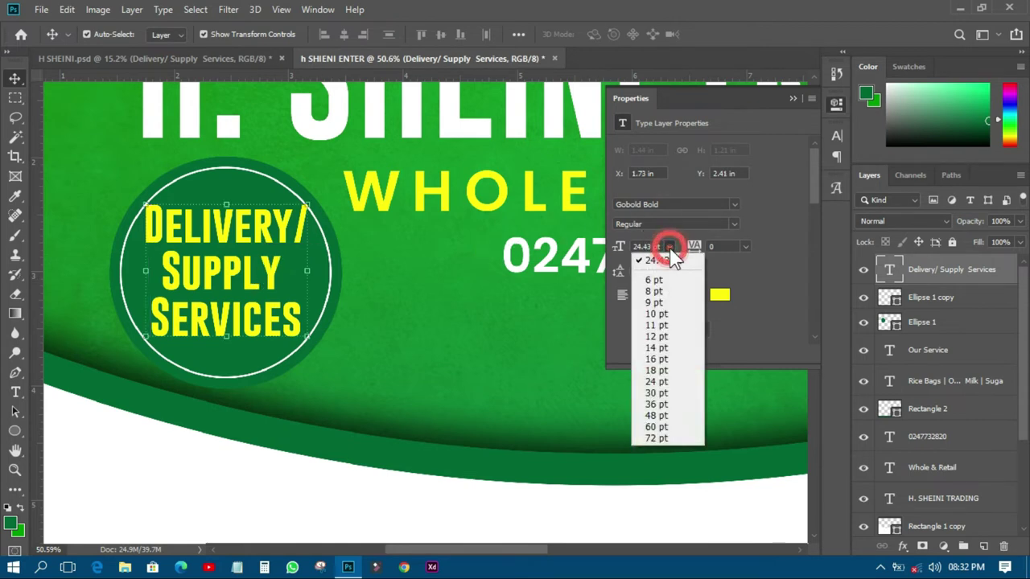
click(656, 371)
drag(237, 273, 238, 283)
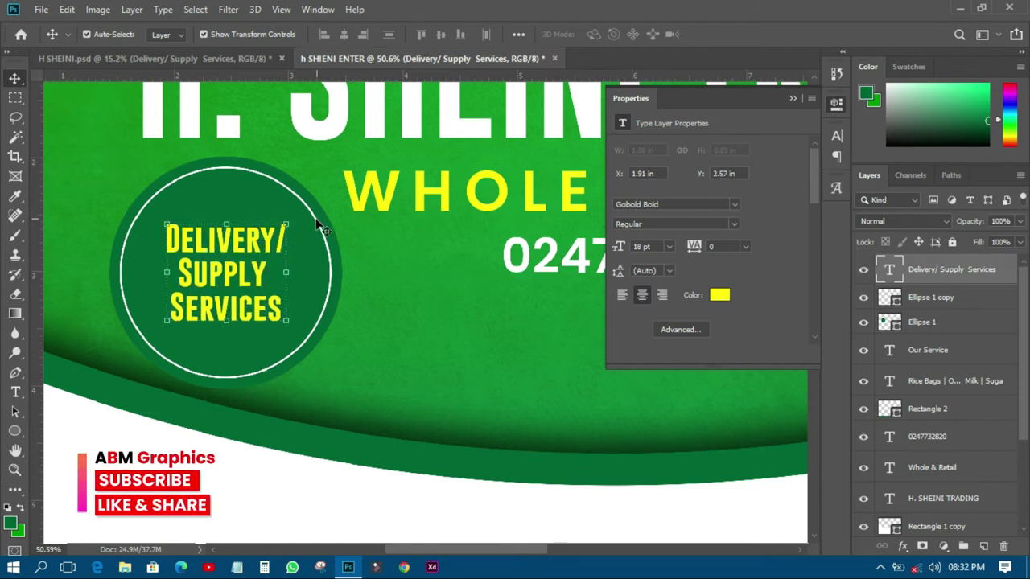
click(321, 230)
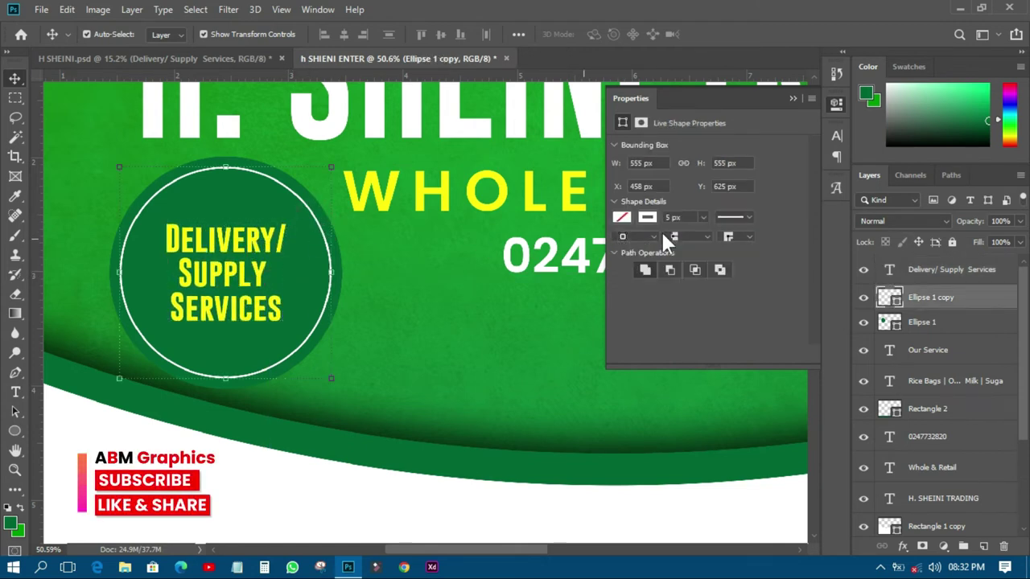
- Change the white ring's stroke to 10 px with a dashed line style
click(684, 216)
text(10)
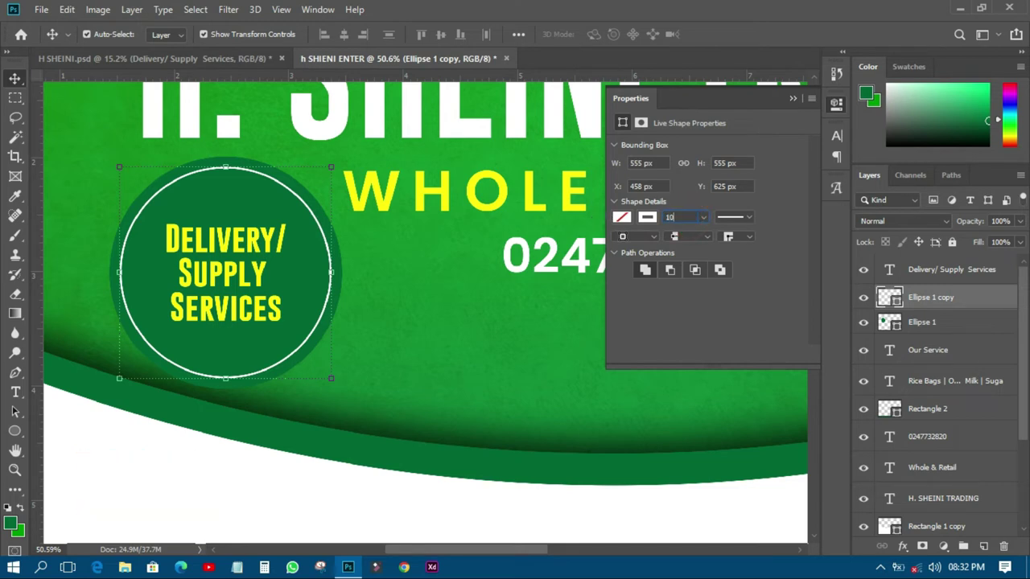
key(Return)
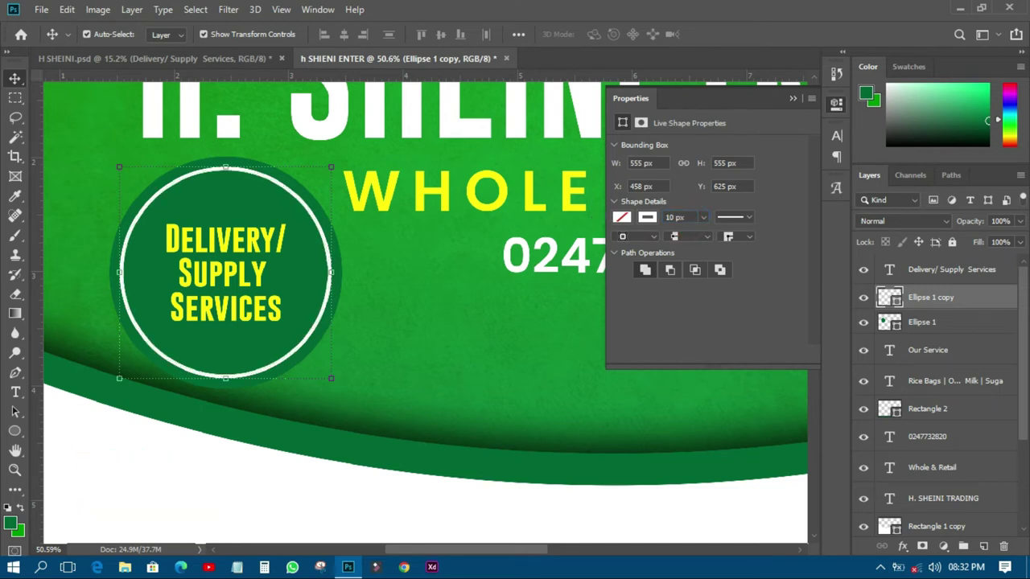
click(734, 217)
click(702, 291)
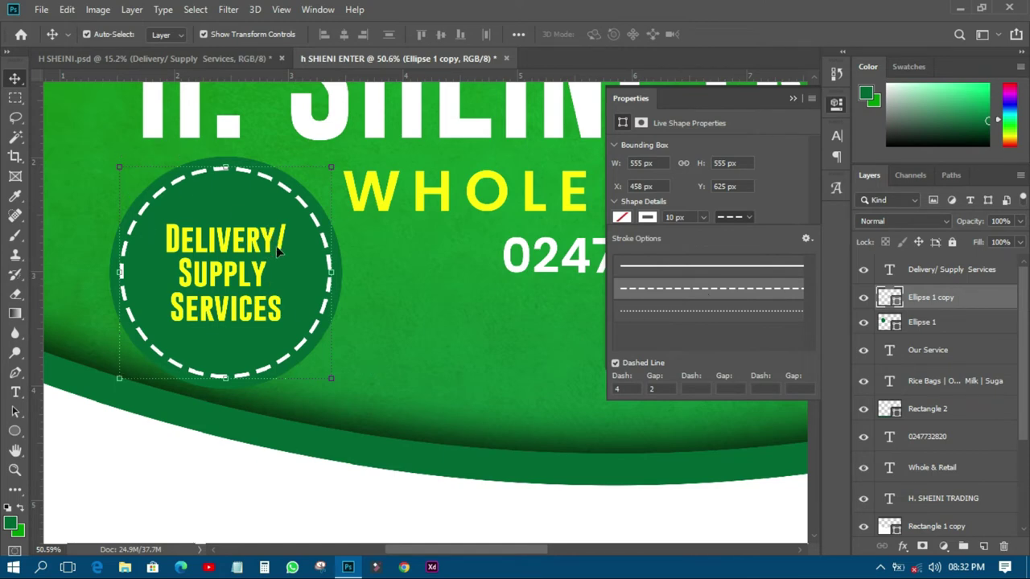
scroll(277, 246, down, 5)
- Place the linked H-SHEINI grocery product photo from the images folder and commit it
click(109, 211)
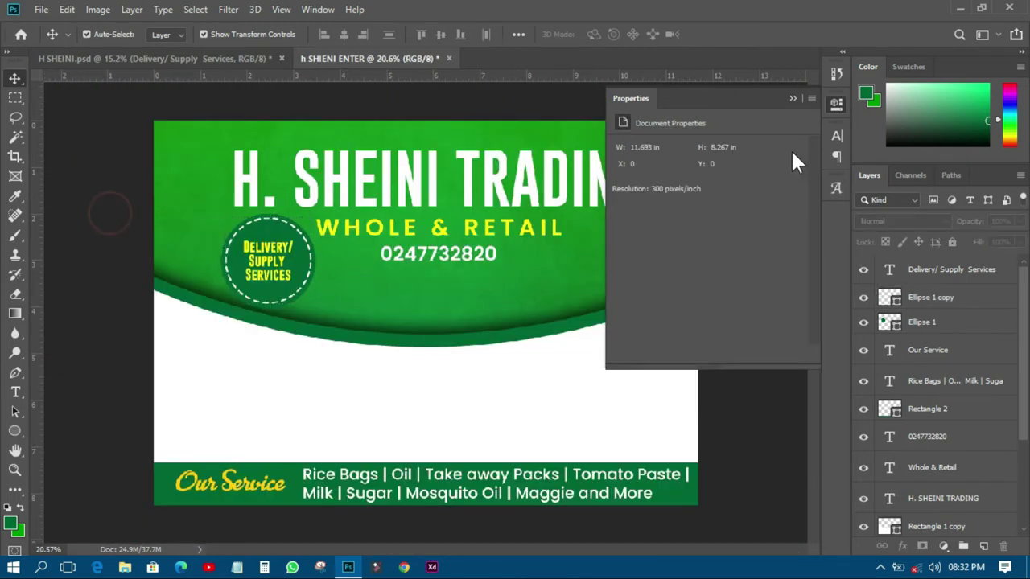
click(828, 103)
click(763, 196)
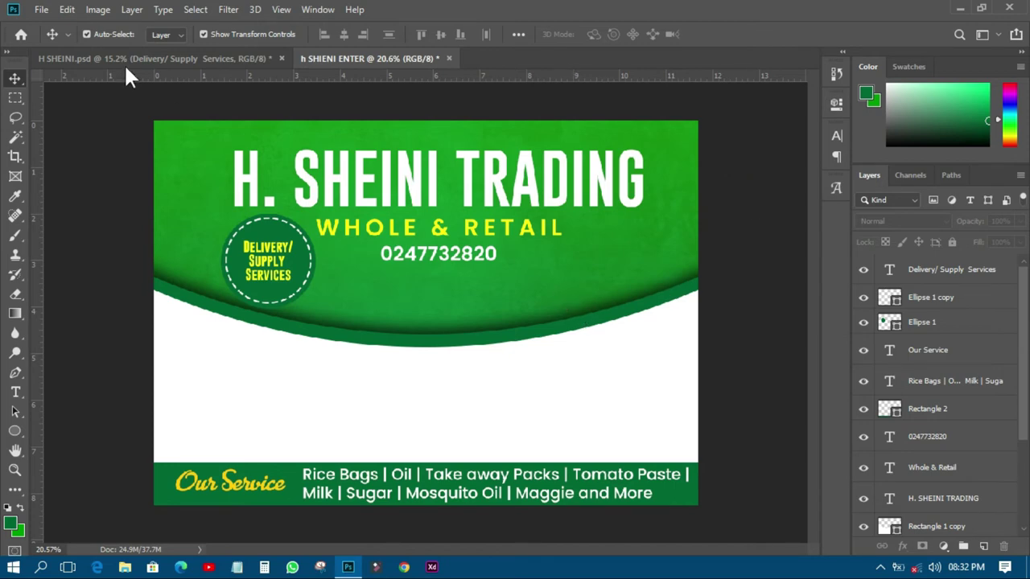
click(38, 9)
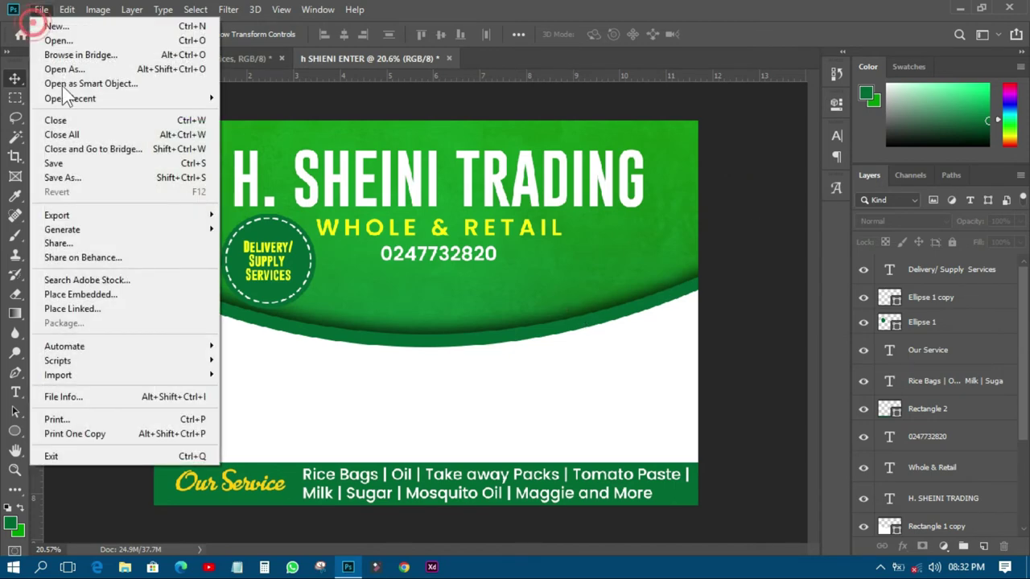
click(98, 309)
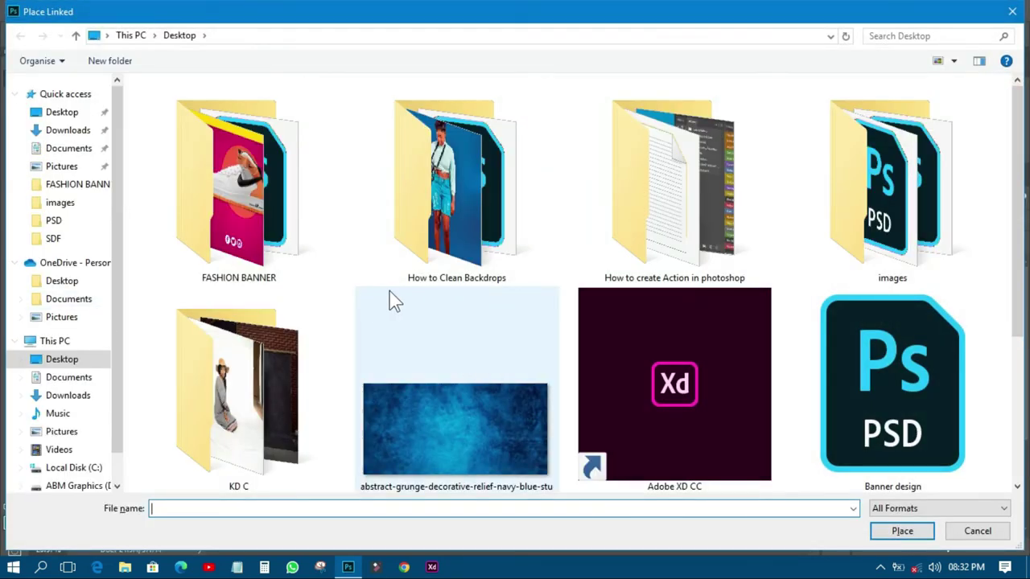
double_click(919, 251)
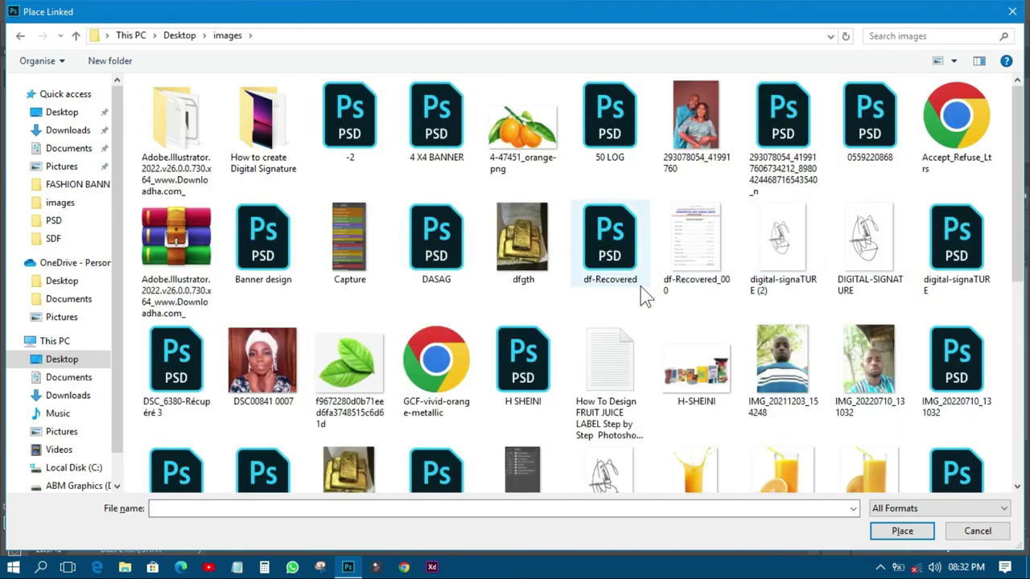
double_click(696, 378)
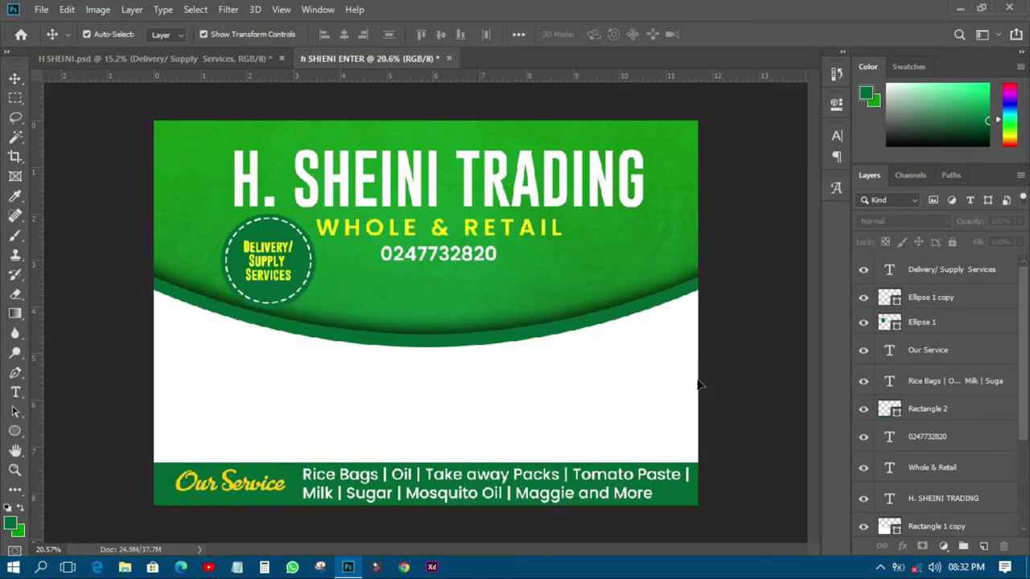
click(571, 32)
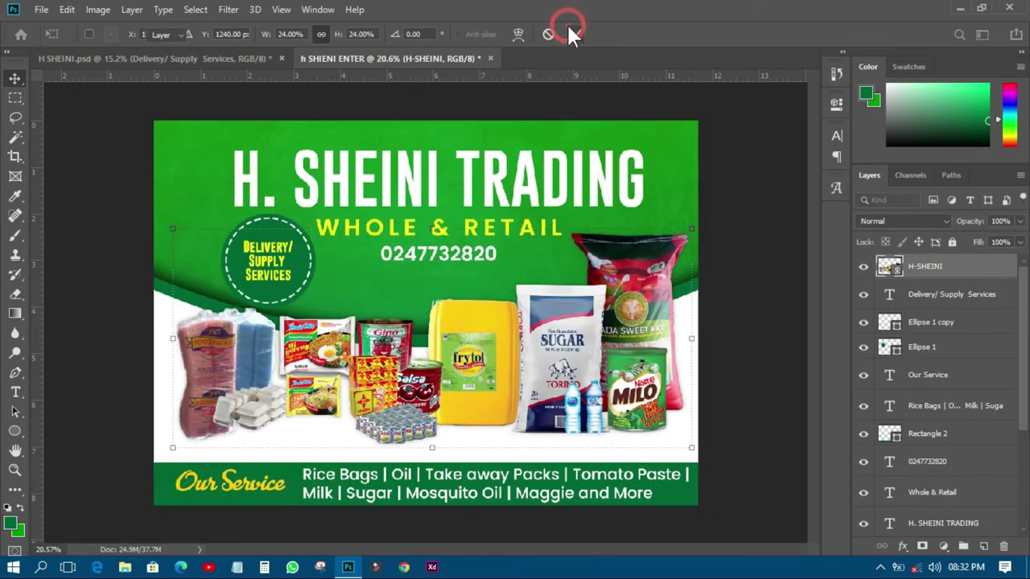
- Nudge the product photo slightly lower and to the left
click(514, 386)
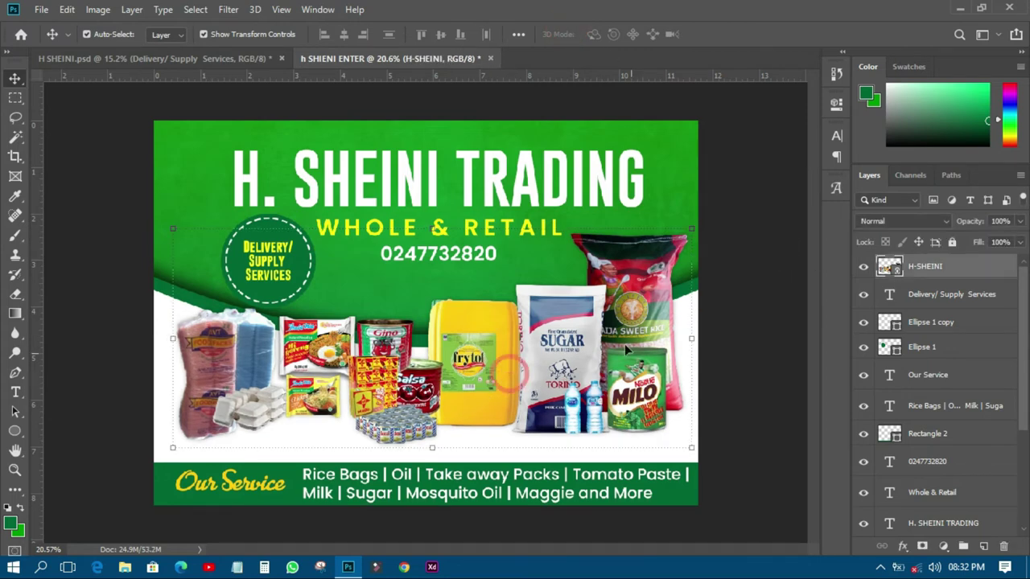
drag(561, 358, 562, 370)
click(746, 289)
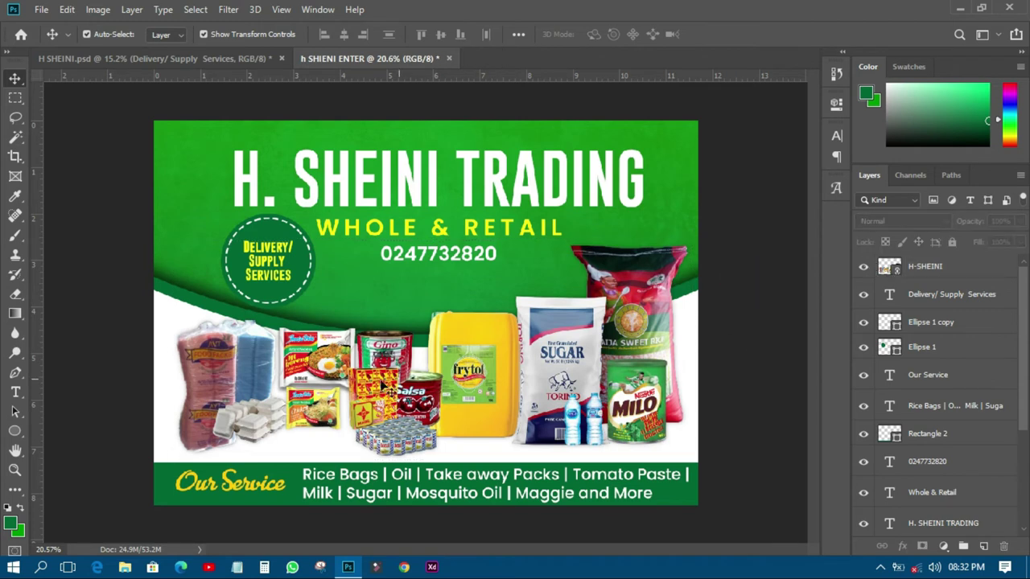
drag(567, 354, 562, 355)
click(730, 274)
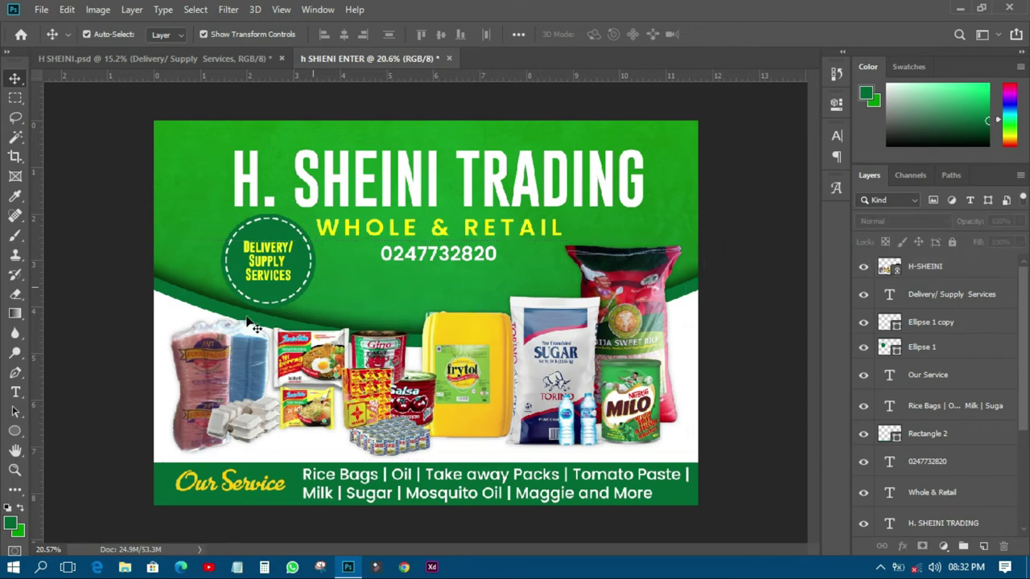
- Add a 'Tel:' prefix before the phone number on the flyer
key(t)
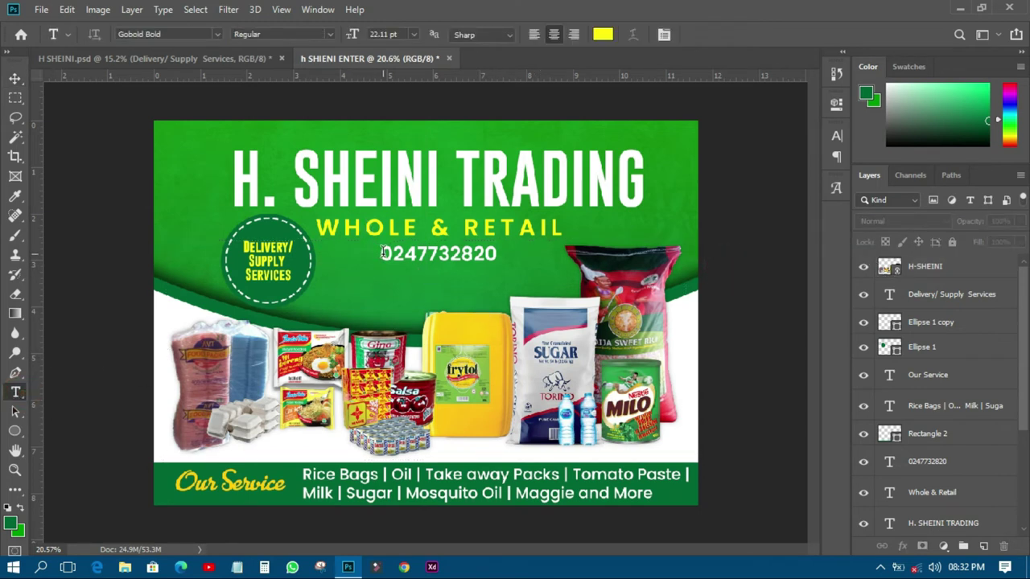
click(384, 252)
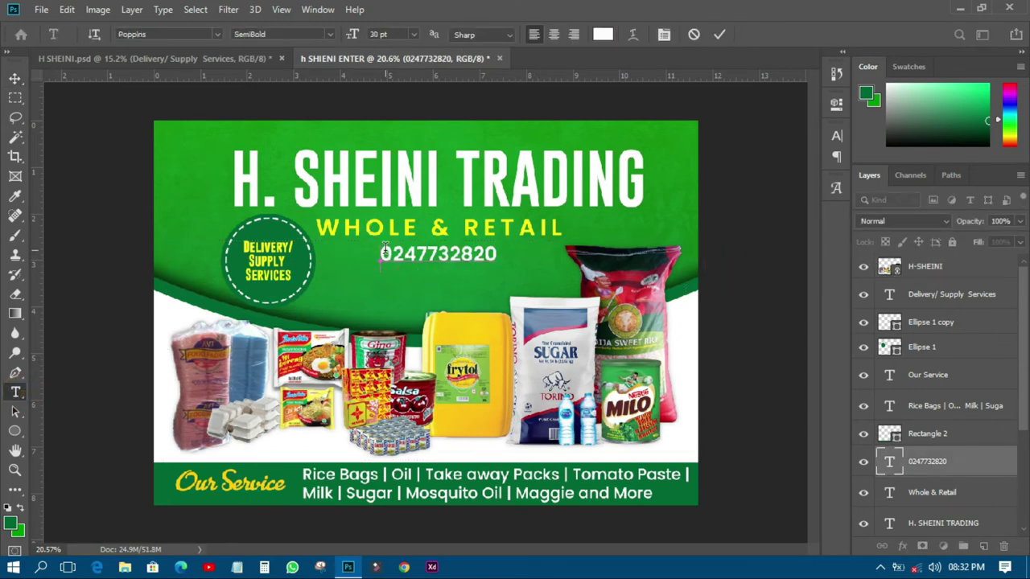
text(tE)
key(BackSpace)
key(BackSpace)
text(tE)
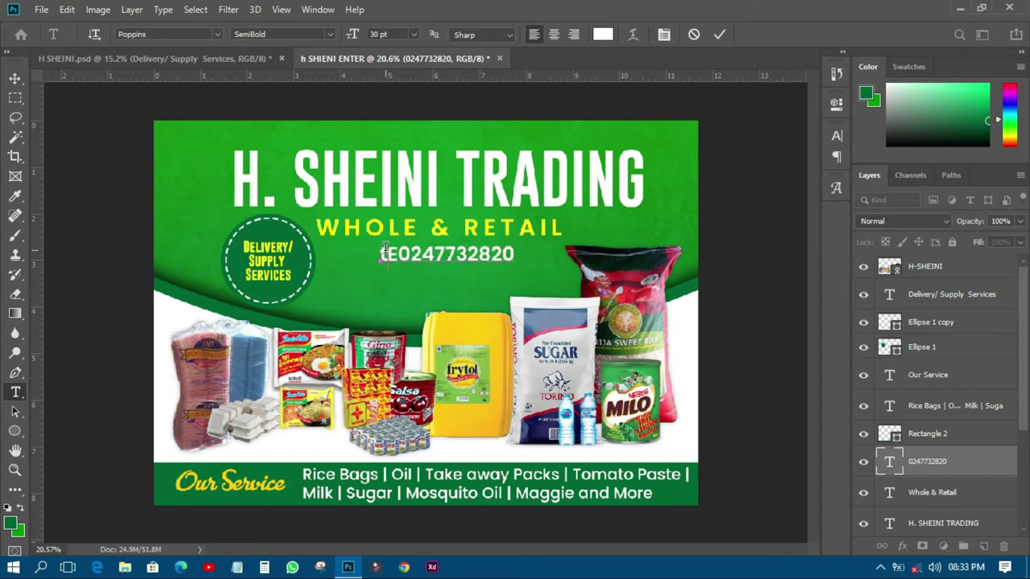
key(BackSpace)
key(BackSpace)
text(T)
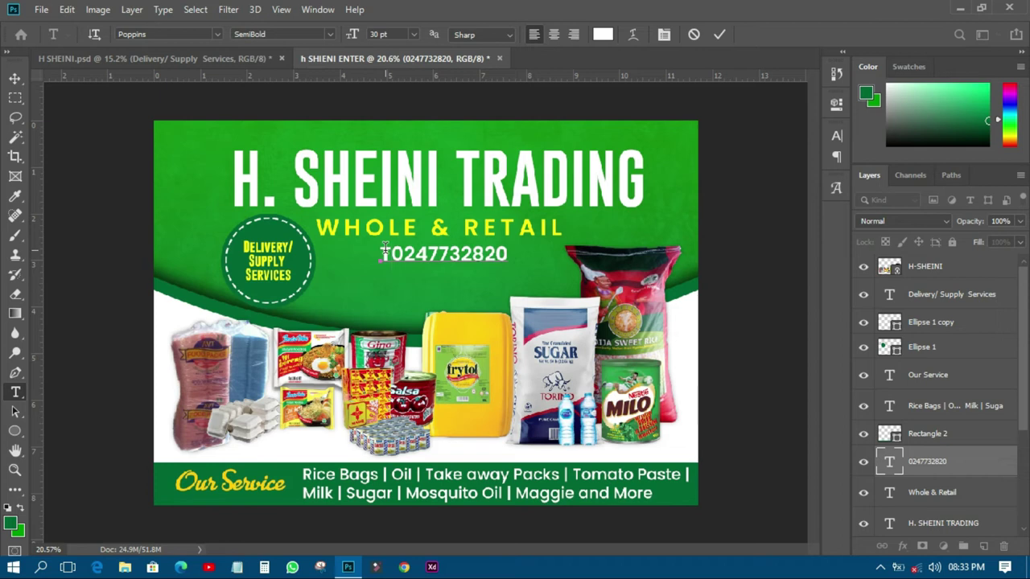
text(el:)
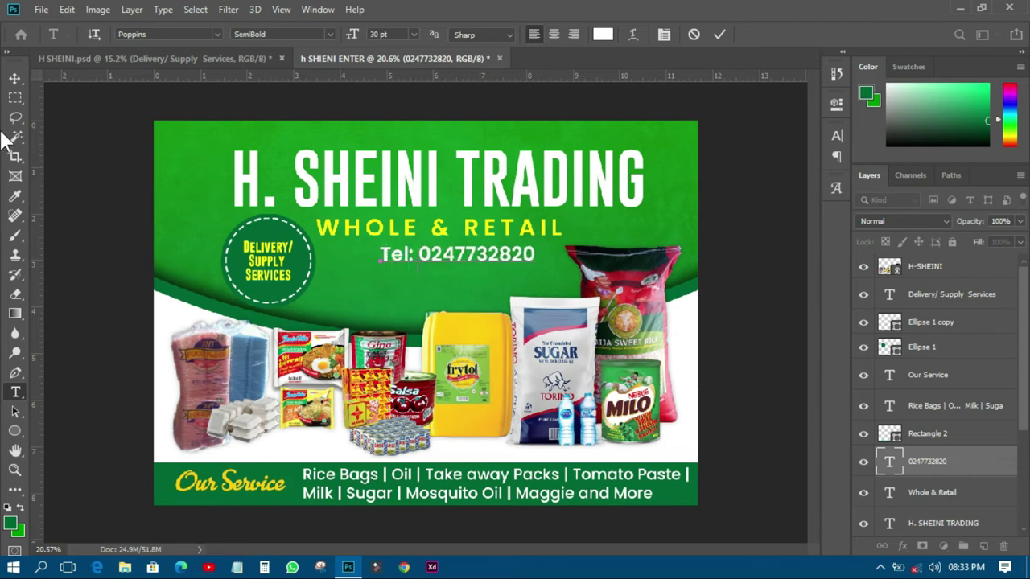
- Re-centre the Tel: phone line beneath the WHOLE & RETAIL tagline
click(14, 78)
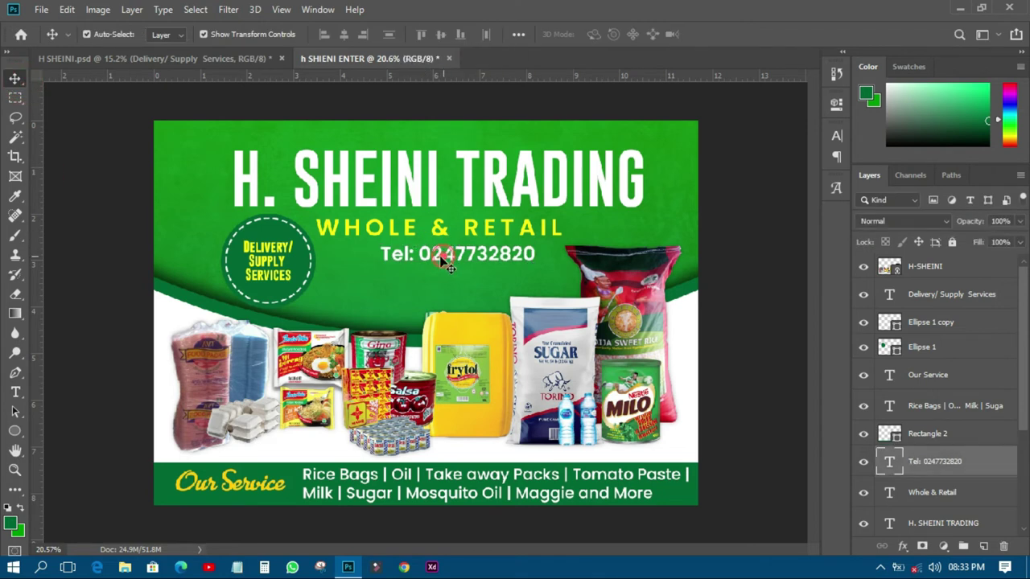
drag(477, 254, 457, 255)
click(116, 218)
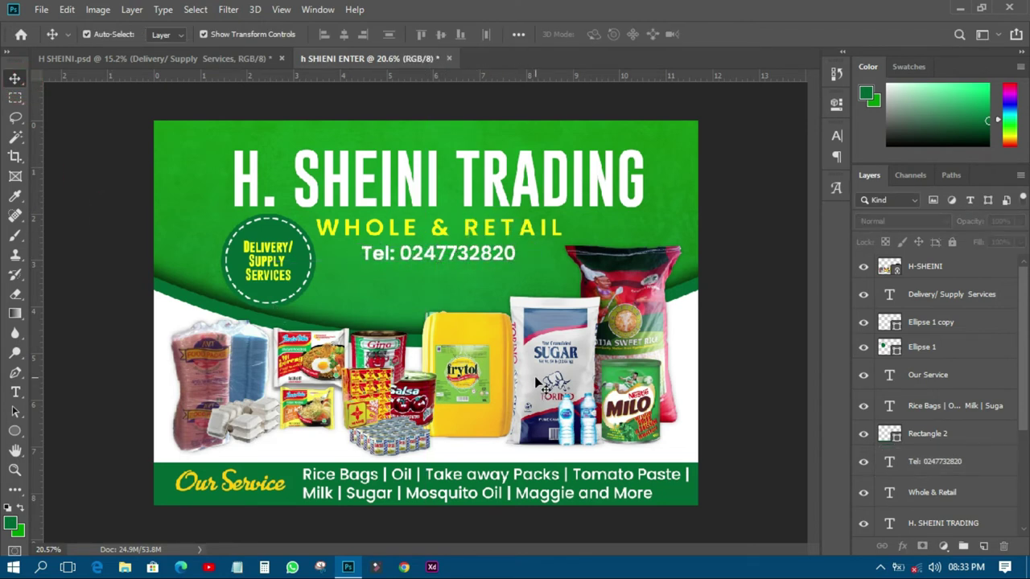
- Save the flyer to the Desktop as Photoshop PSD 'h SHIENI ENTER'
click(45, 10)
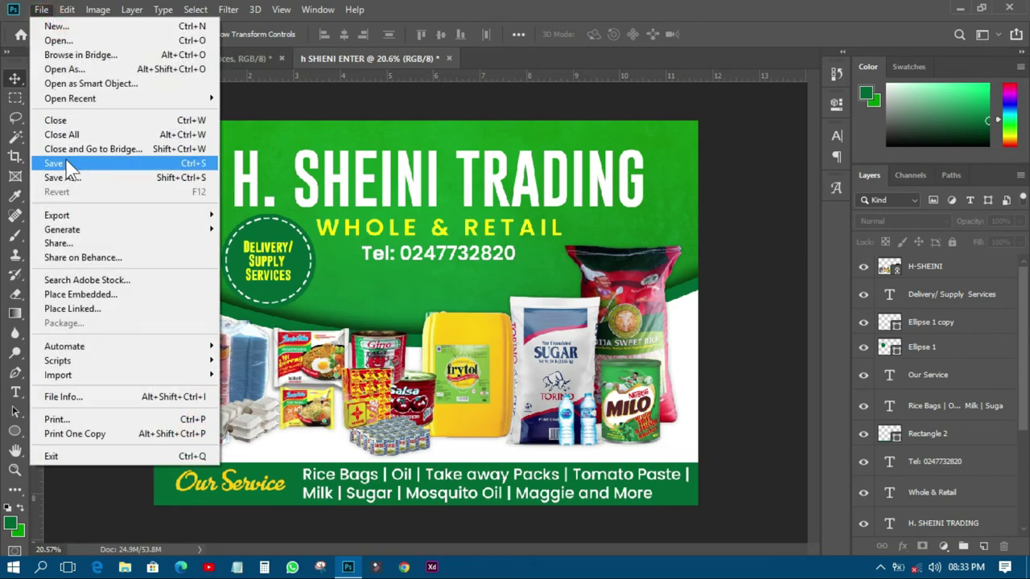
click(68, 163)
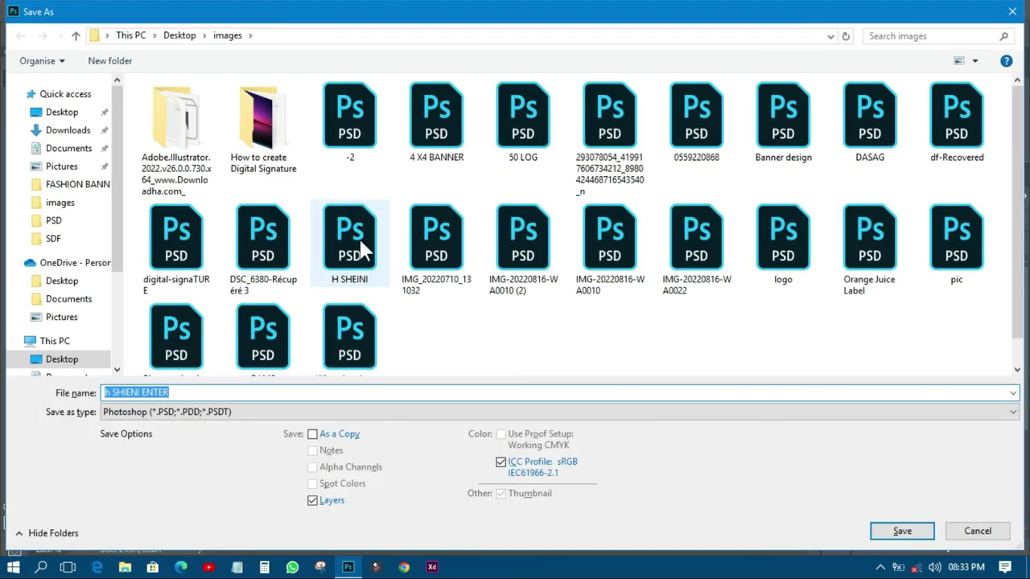
click(64, 112)
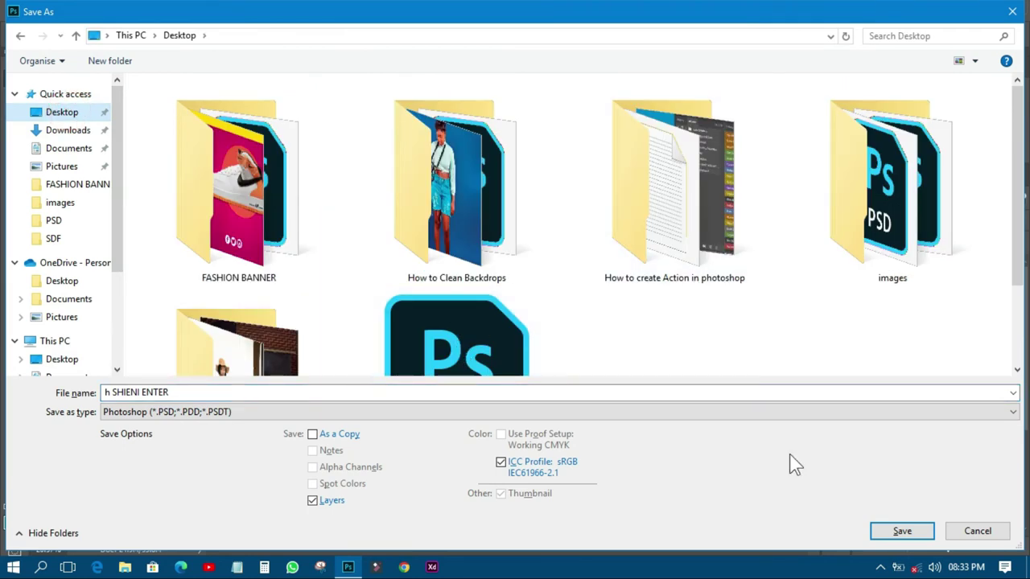
click(895, 533)
click(680, 150)
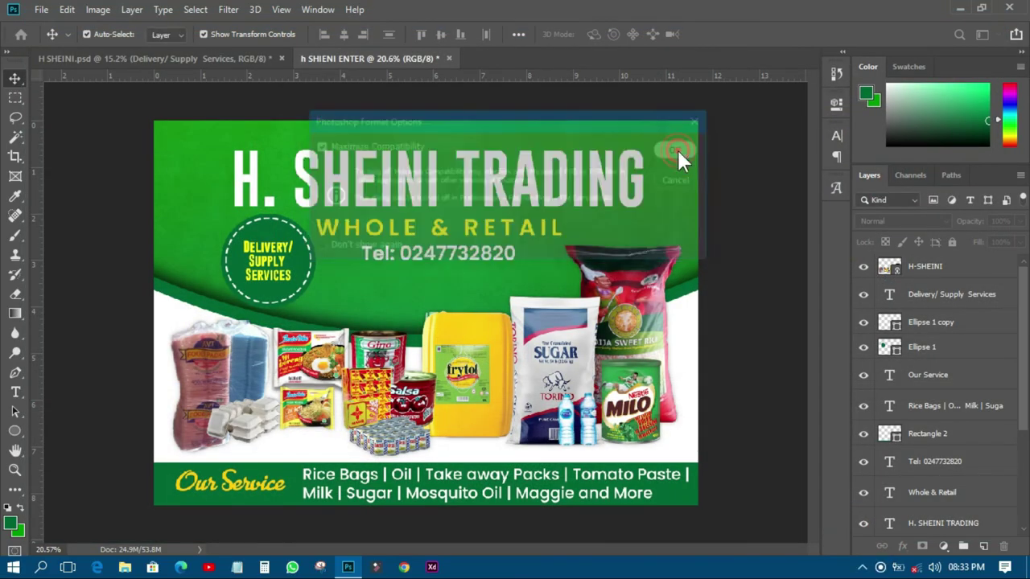
scroll(472, 445, up, 3)
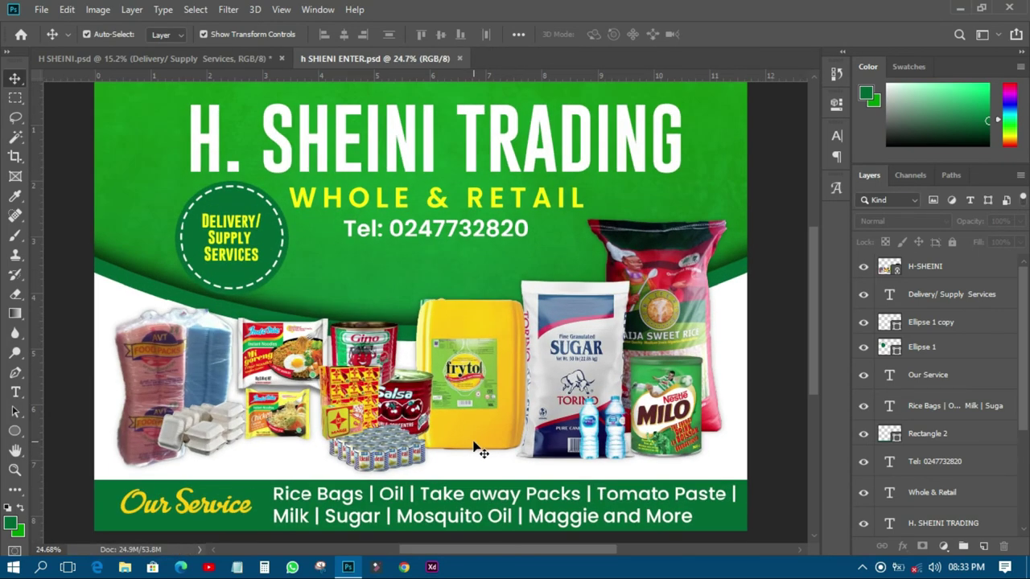
scroll(475, 447, down, 1)
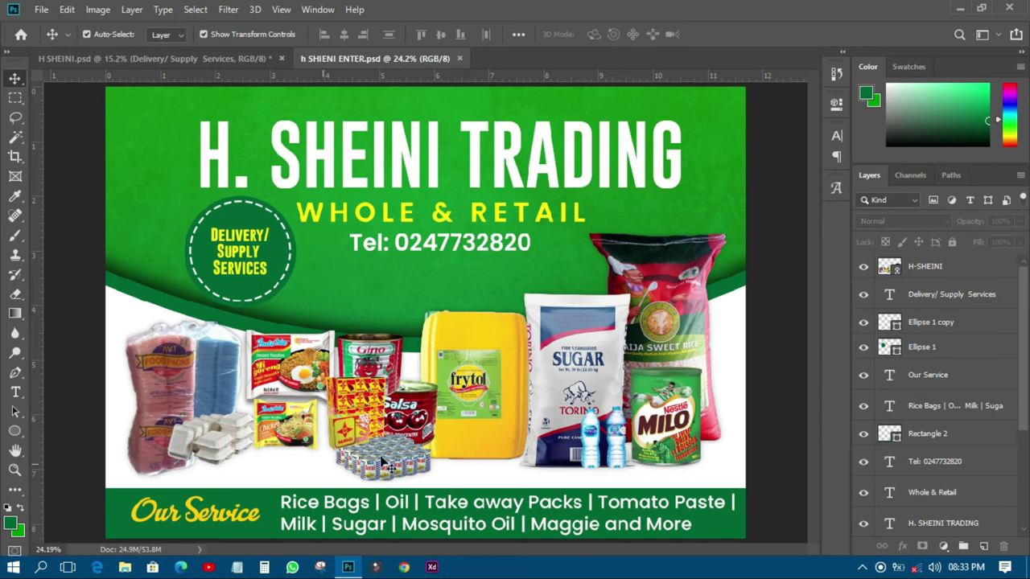
scroll(392, 467, down, 1)
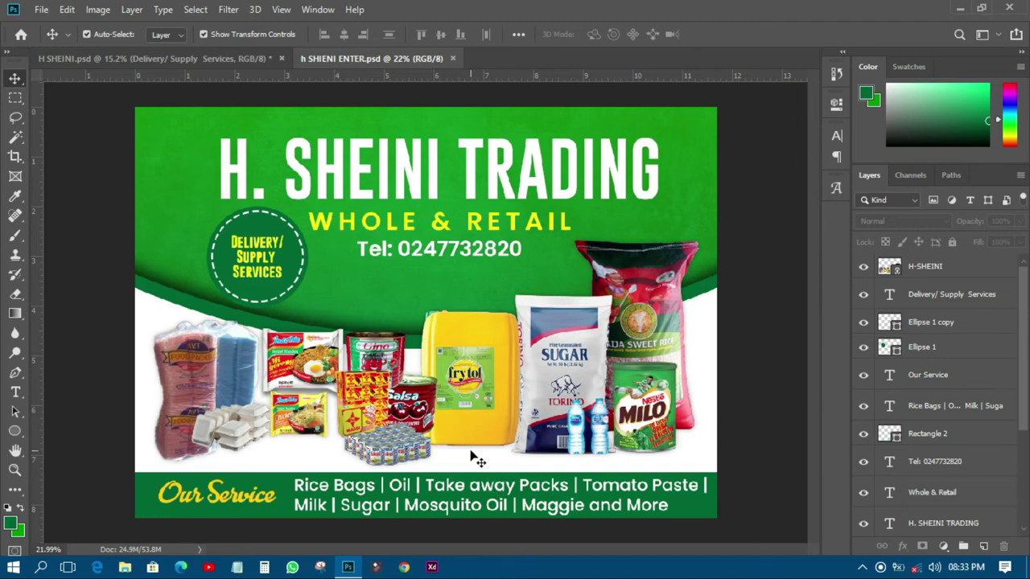
click(551, 398)
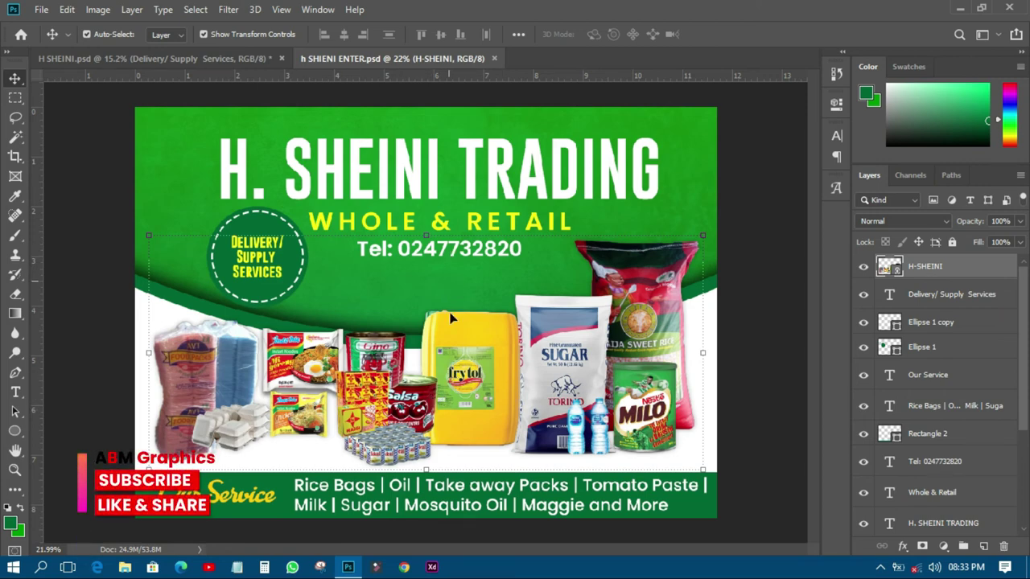
click(402, 270)
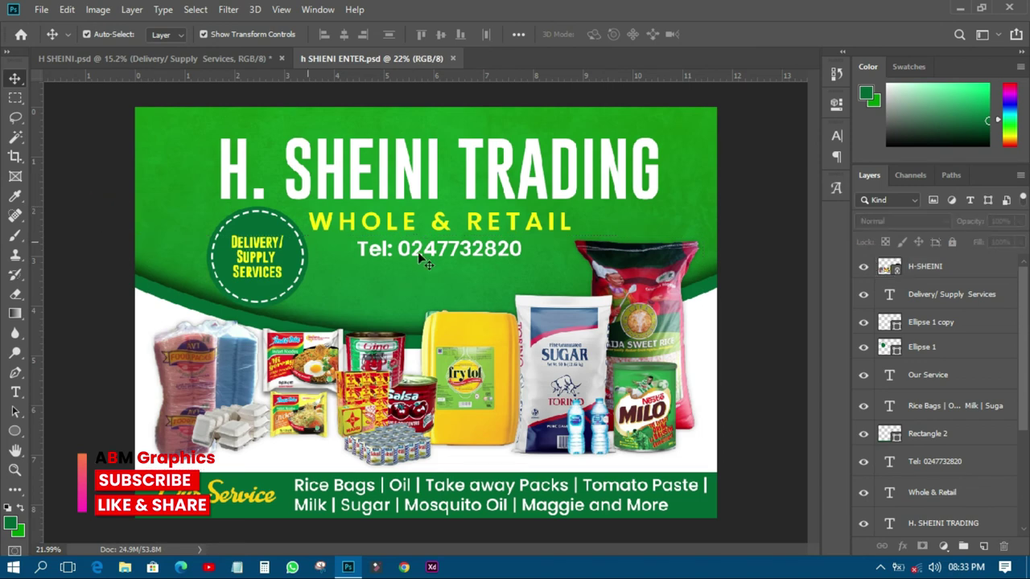
click(459, 250)
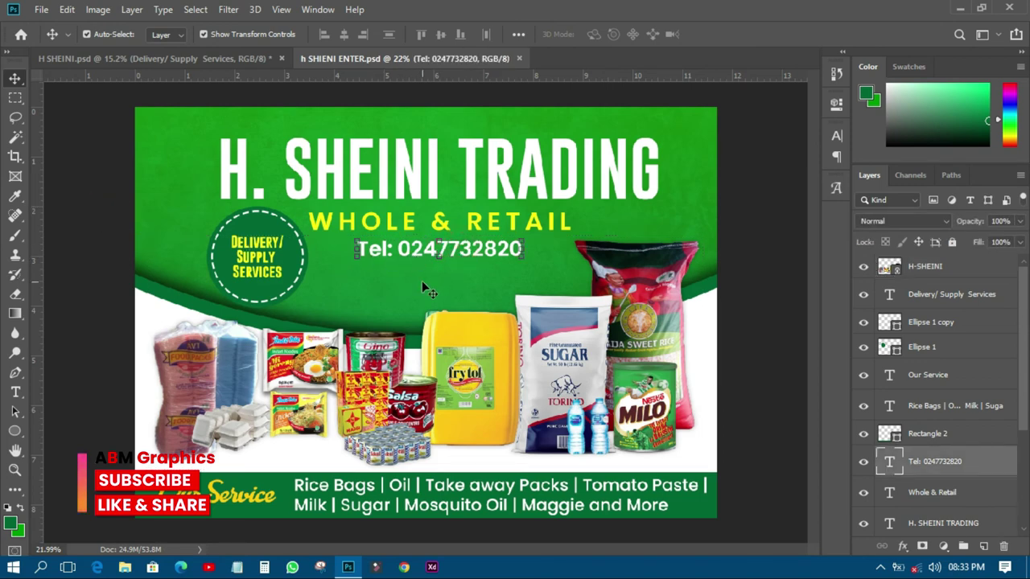
click(119, 210)
click(412, 219)
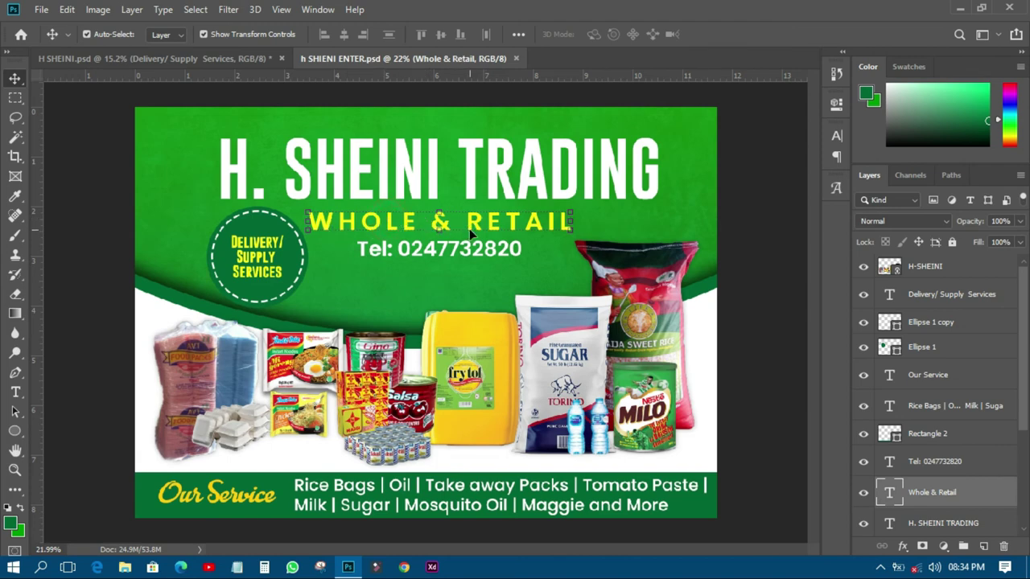
click(473, 505)
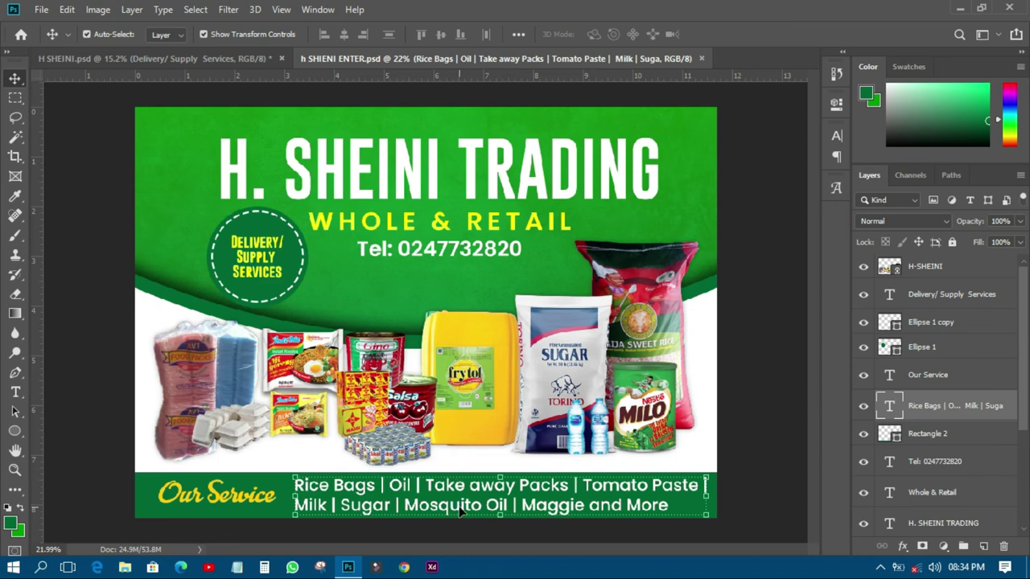
key(ctrl+h)
click(117, 232)
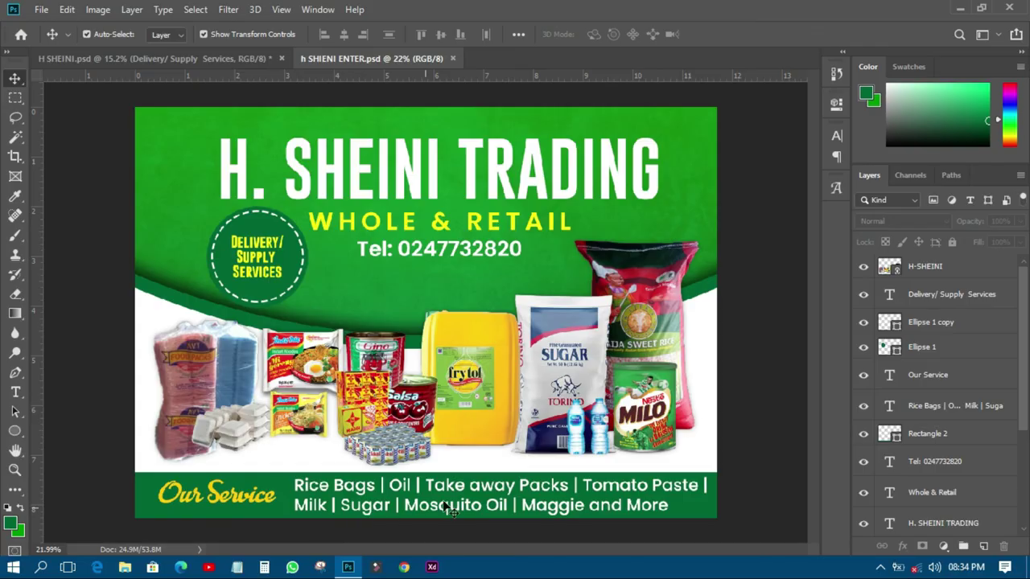
- Drag the Rice Bags list slightly left and down, beside the Our Service label
click(446, 495)
drag(446, 498, 426, 497)
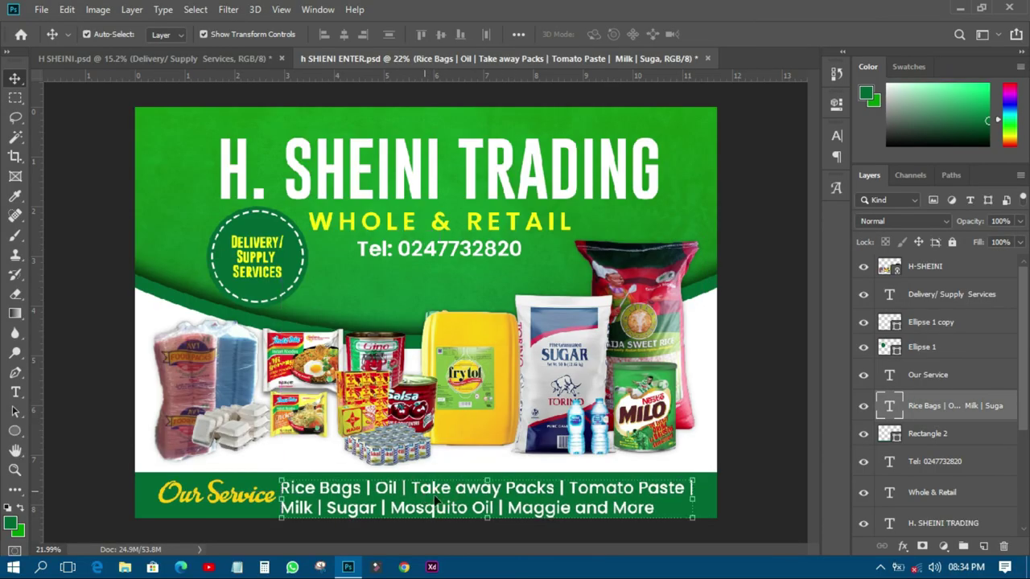